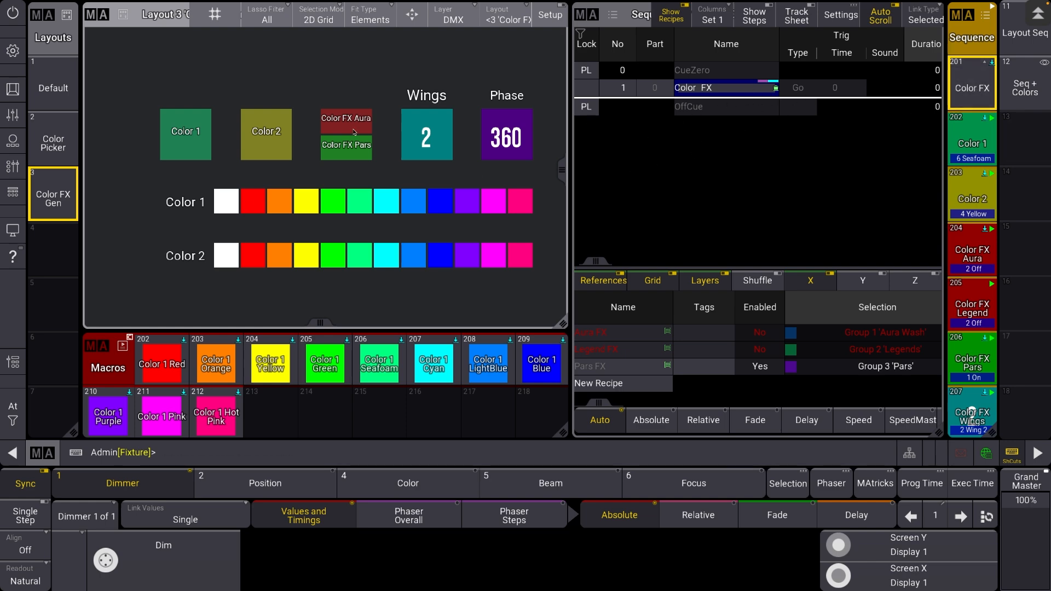
Raise the Color FX temp master to 100% on playback page 1 and select the Color FX cue in the sequence sheet
{"action": "left_click", "coordinate": [9, 122]}
{"action": "left_click", "coordinate": [9, 122]}
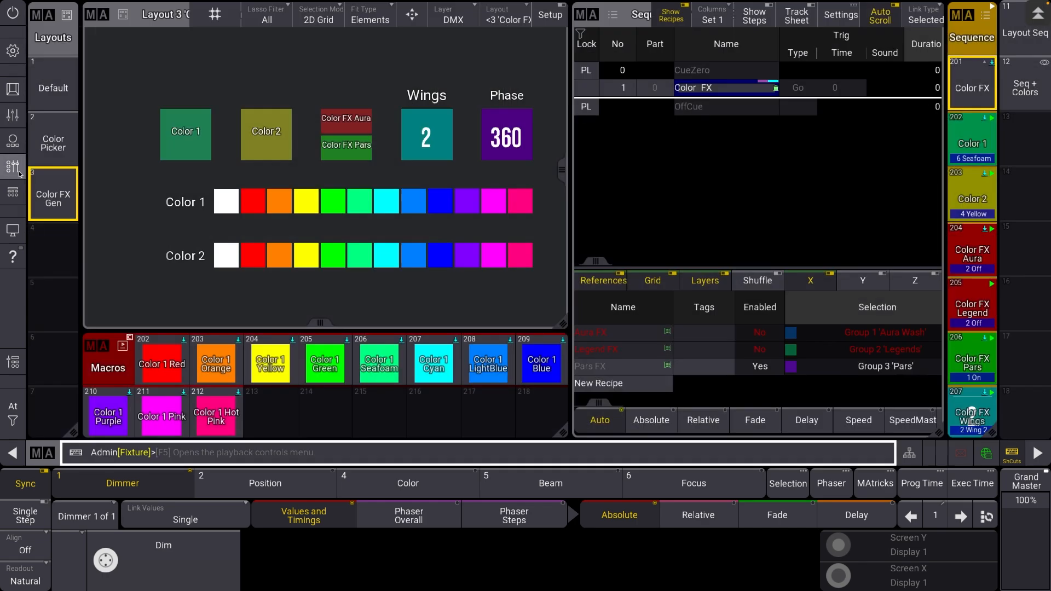
{"action": "left_click", "coordinate": [19, 173]}
{"action": "left_click_drag", "start_coordinate": [879, 372], "coordinate": [878, 316]}
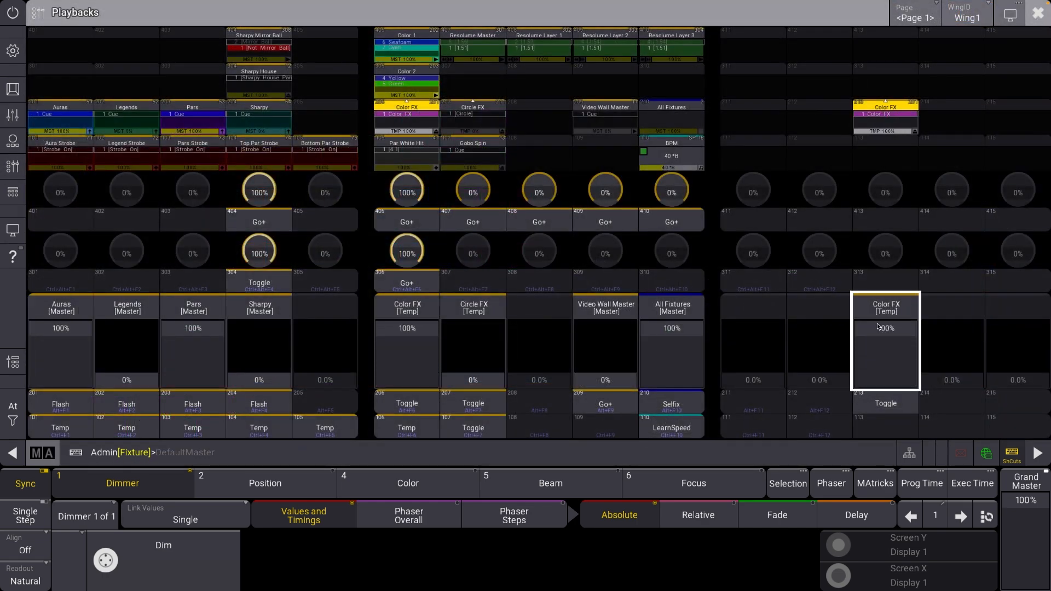
{"action": "left_click", "coordinate": [1038, 17]}
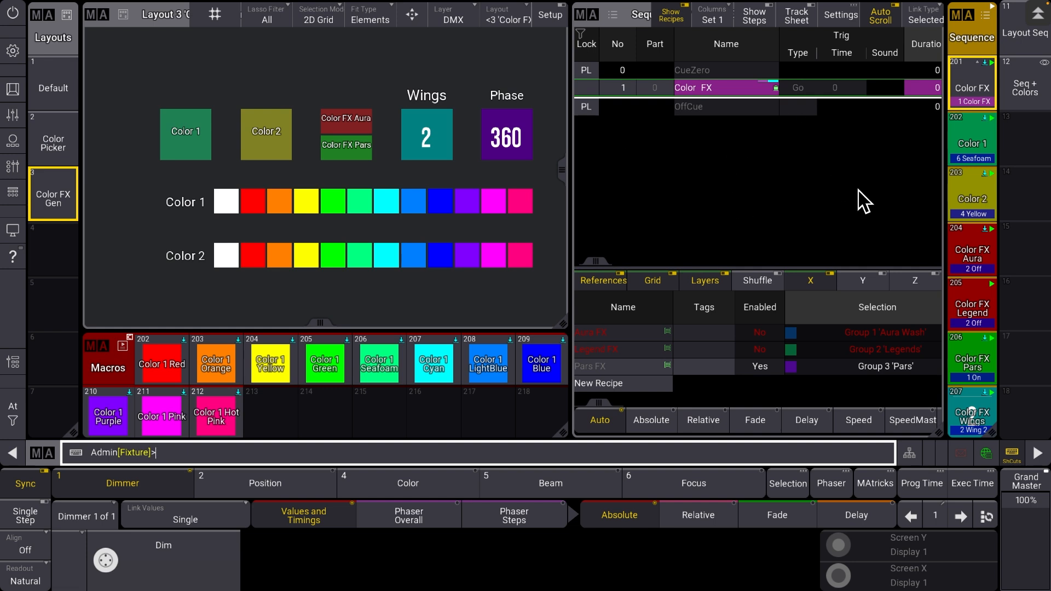
{"action": "left_click", "coordinate": [739, 91]}
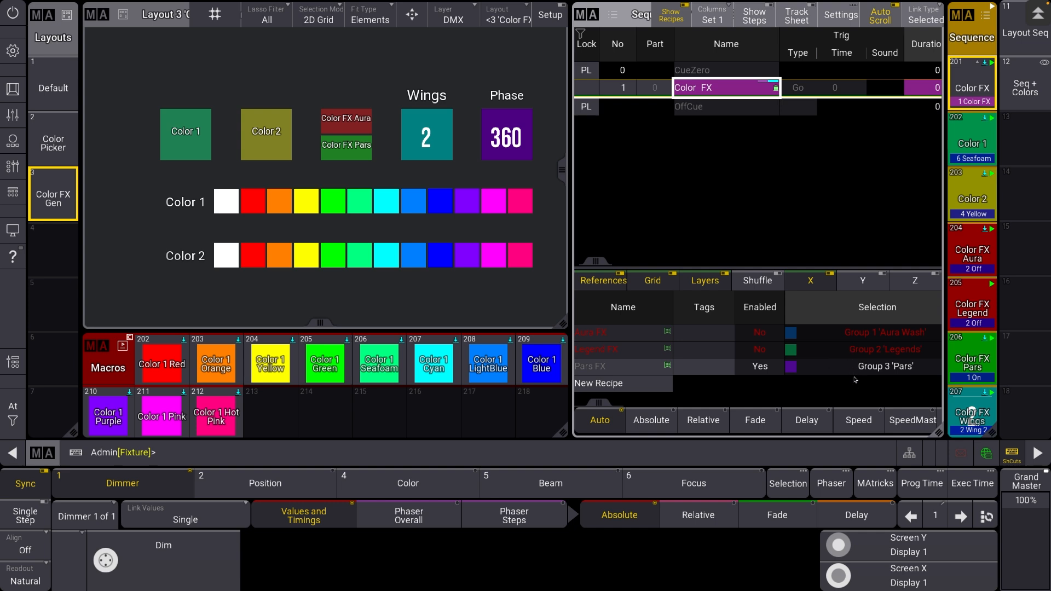
Switch Color FX Aura on in the layout and examine the command of the On cue in sequence 204 'Color FX Aura'
{"action": "left_click", "coordinate": [340, 130]}
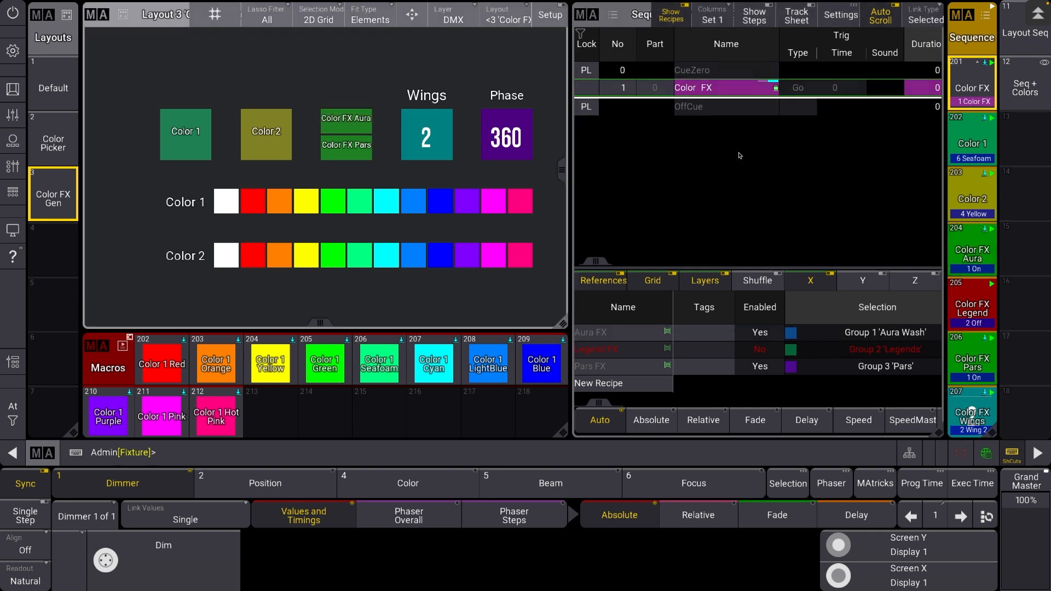
{"action": "left_click", "coordinate": [978, 255]}
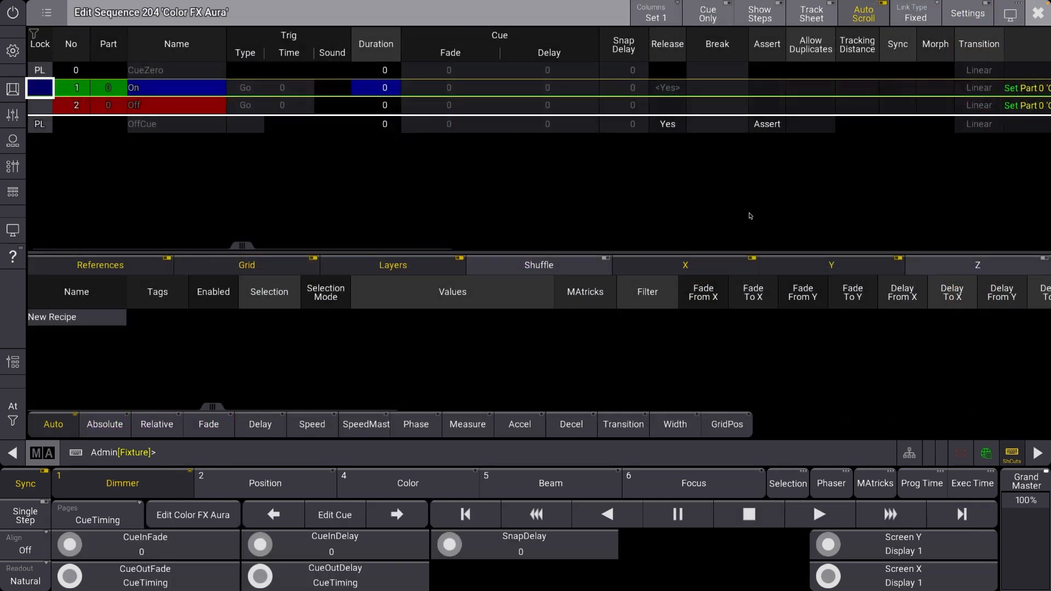
{"action": "left_click_drag", "start_coordinate": [770, 197], "coordinate": [345, 187]}
{"action": "left_click_drag", "start_coordinate": [803, 88], "coordinate": [553, 93]}
{"action": "left_click", "coordinate": [553, 93]}
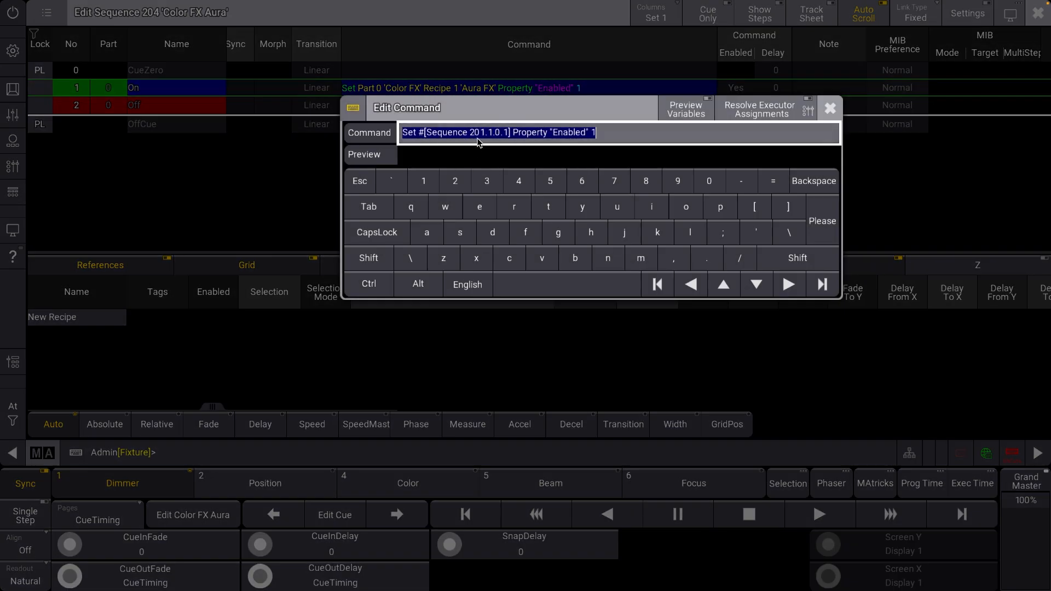
{"action": "left_click", "coordinate": [419, 87]}
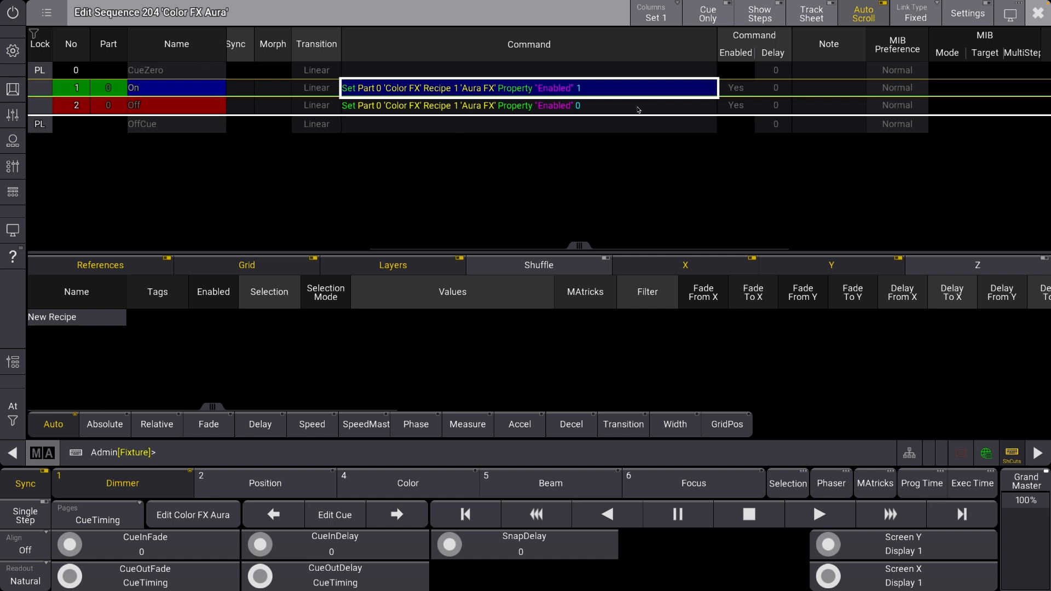
Examine the Color FX Aura cues' appearances and the sequence's Prefer Cue Appearance setting
{"action": "left_click_drag", "start_coordinate": [925, 103], "coordinate": [559, 119]}
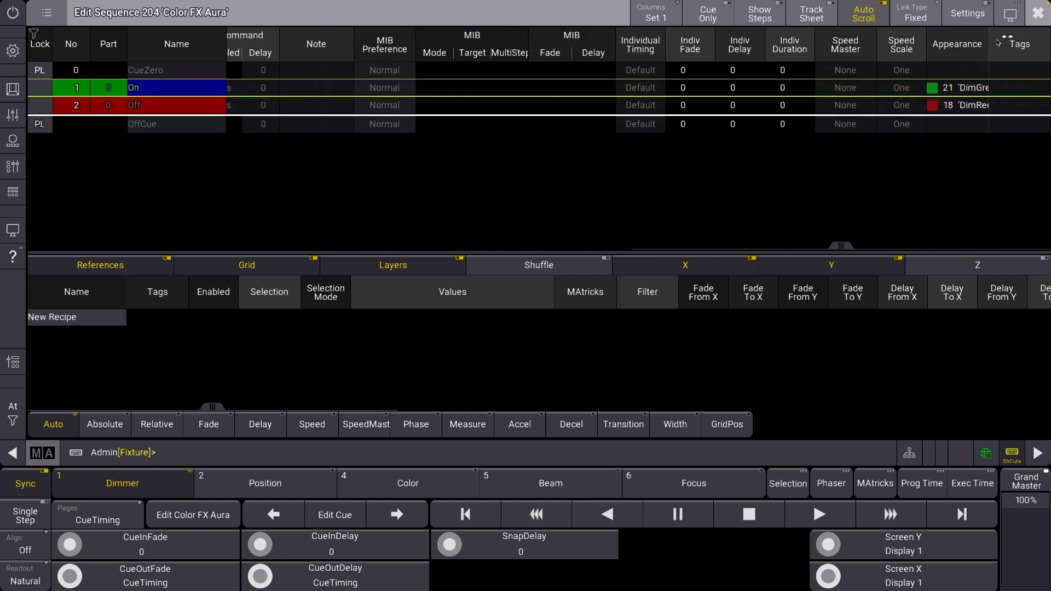
{"action": "left_click", "coordinate": [958, 105]}
{"action": "left_click", "coordinate": [951, 86]}
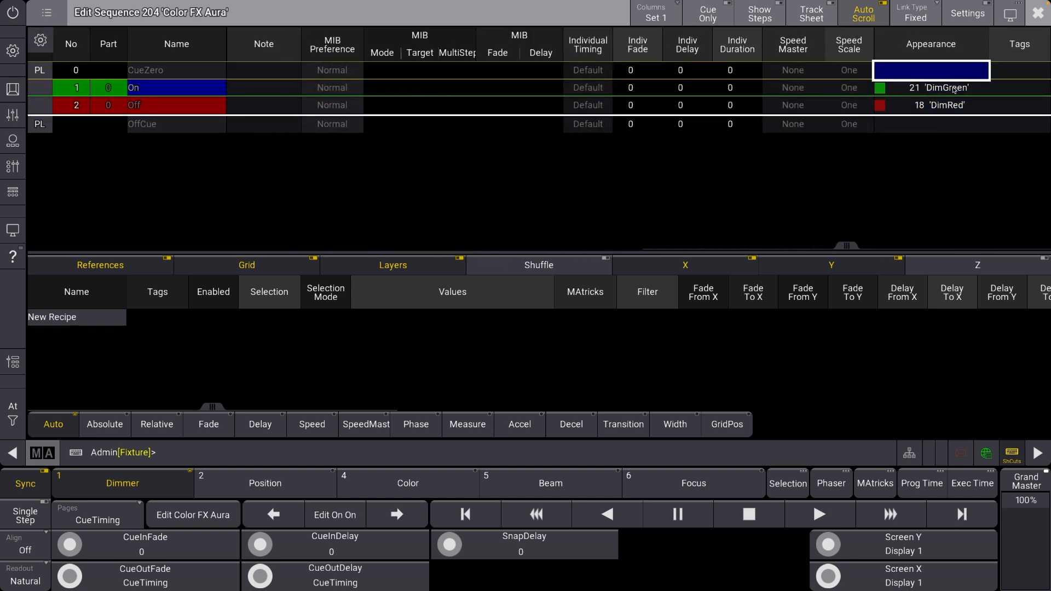
{"action": "left_click", "coordinate": [967, 15]}
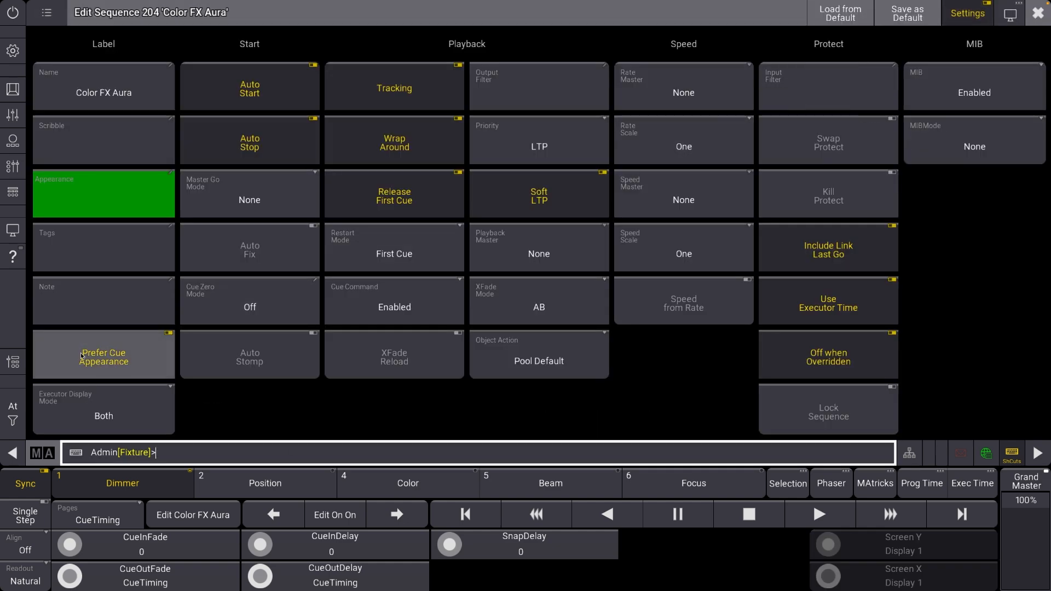
{"action": "left_click", "coordinate": [1029, 22]}
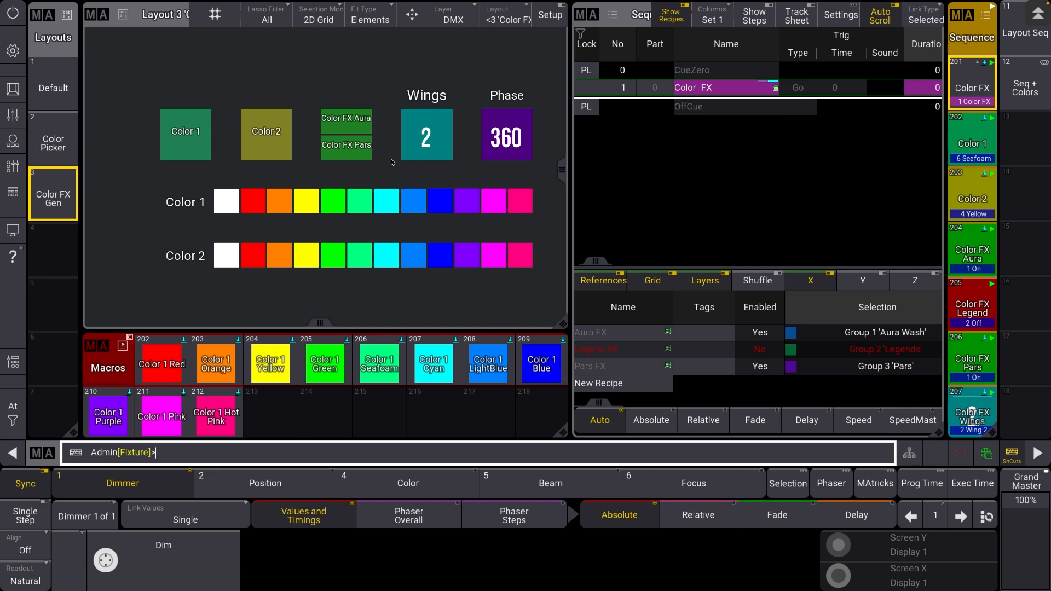
Switch Color FX Aura off and cycle Color 1 to HotPink and Color 2 to Blue in the layout
{"action": "left_click", "coordinate": [345, 125]}
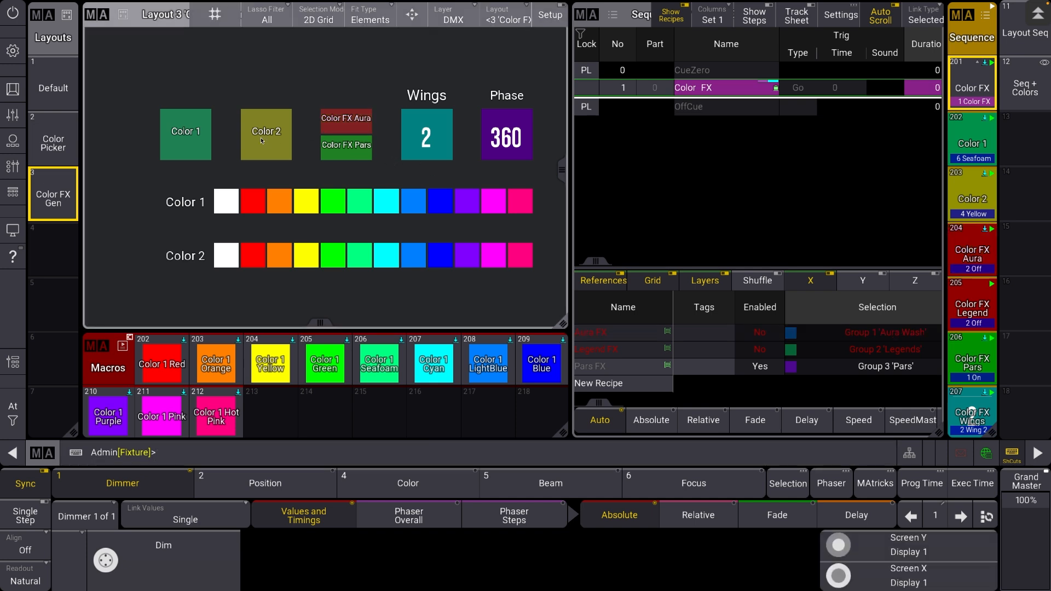
{"action": "left_click", "coordinate": [265, 140]}
{"action": "left_click", "coordinate": [184, 144]}
{"action": "left_click", "coordinate": [182, 141]}
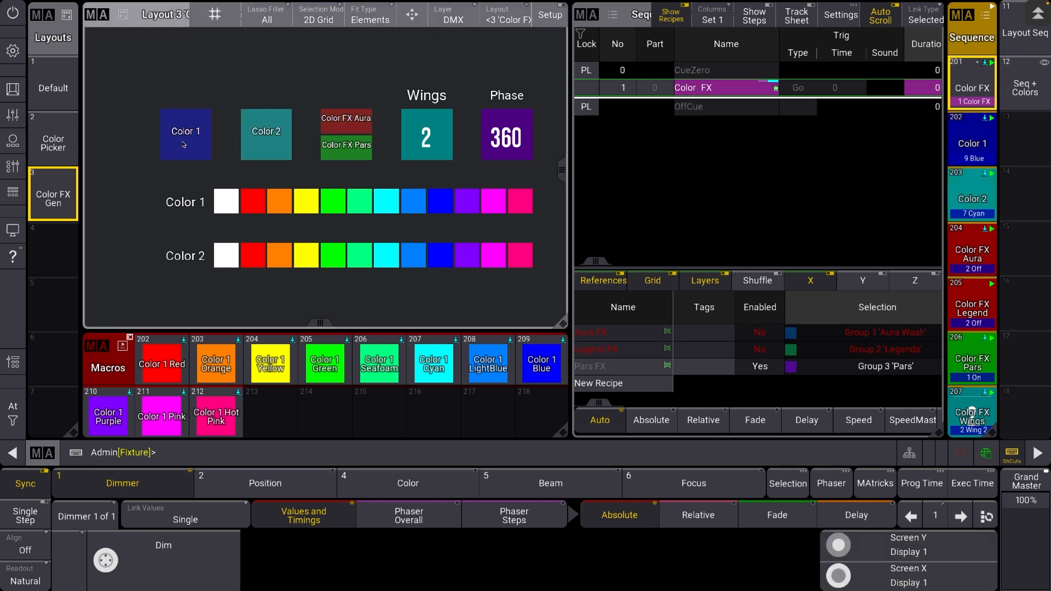
{"action": "left_click", "coordinate": [253, 142]}
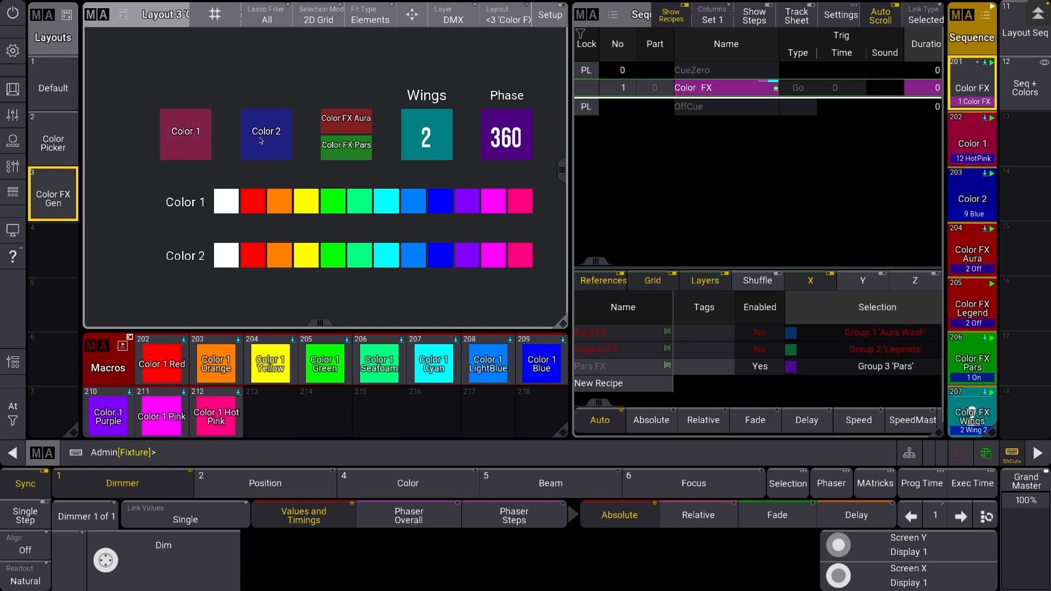
Toggle Color FX Aura and Color FX Pars repeatedly in the layout, ending with both on
{"action": "left_click", "coordinate": [357, 128]}
{"action": "left_click", "coordinate": [359, 128]}
{"action": "left_click", "coordinate": [358, 128]}
{"action": "left_click", "coordinate": [351, 153]}
{"action": "left_click", "coordinate": [350, 153]}
{"action": "left_click", "coordinate": [351, 155]}
{"action": "left_click", "coordinate": [351, 153]}
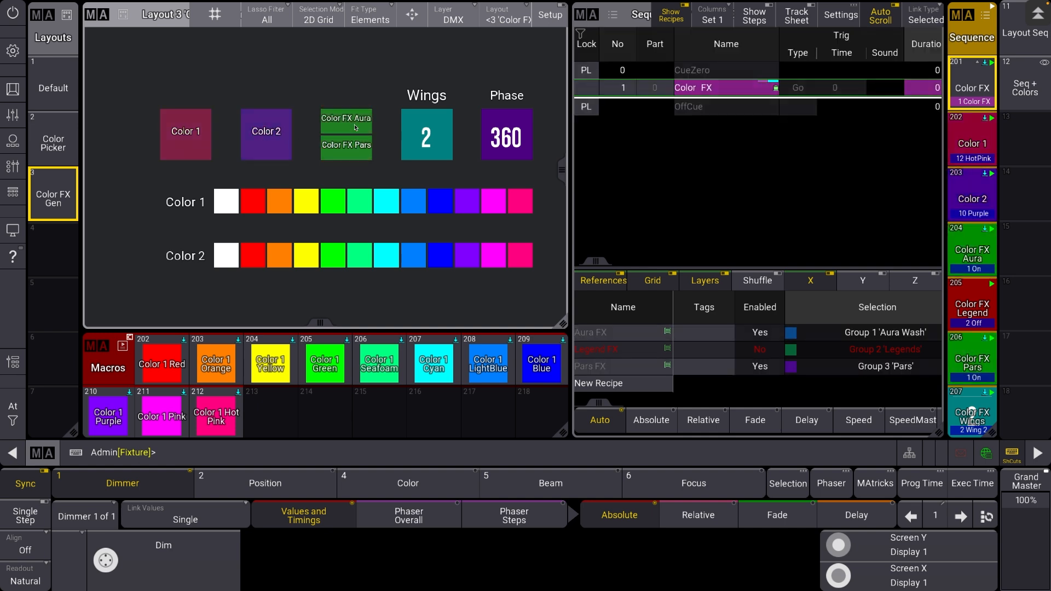
Cycle Color 2 to Red and step Wings through its options back to 2
{"action": "left_click", "coordinate": [273, 143]}
{"action": "left_click", "coordinate": [278, 144]}
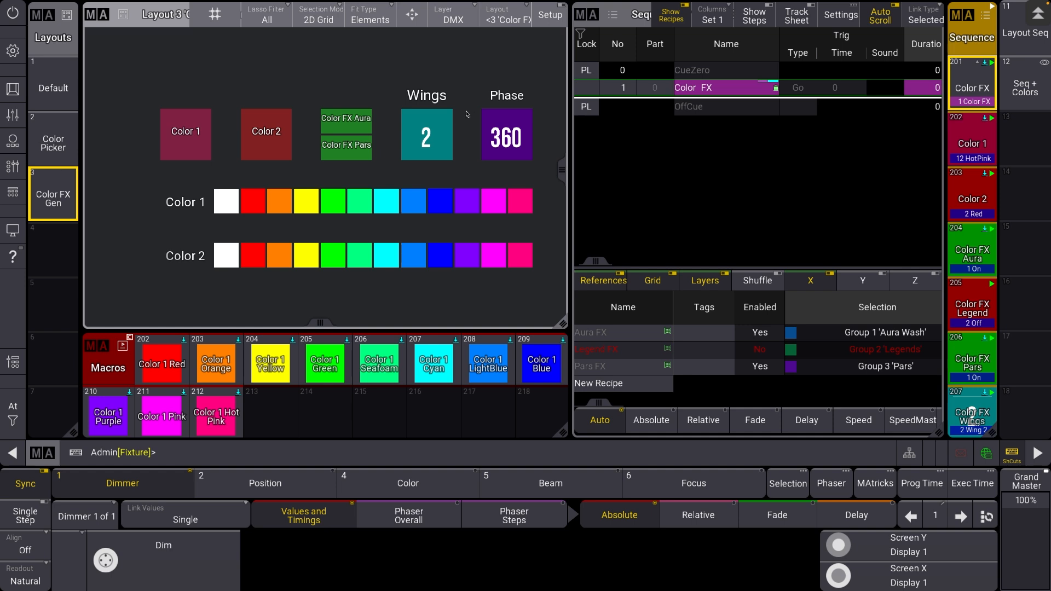
{"action": "left_click", "coordinate": [426, 136]}
{"action": "left_click", "coordinate": [426, 136]}
{"action": "left_click", "coordinate": [426, 136]}
{"action": "left_click", "coordinate": [425, 135]}
Bring the recipes' Phase From X and Phase To X values into view and cycle the layout's Phase to 0
{"action": "left_click_drag", "start_coordinate": [872, 351], "coordinate": [698, 350]}
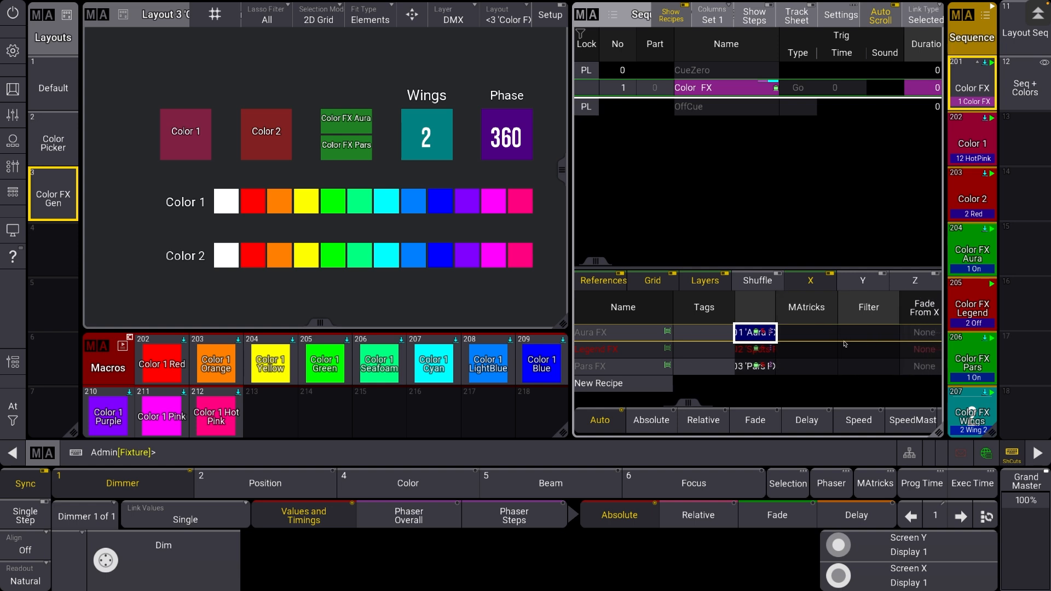
{"action": "left_click_drag", "start_coordinate": [908, 343], "coordinate": [778, 347]}
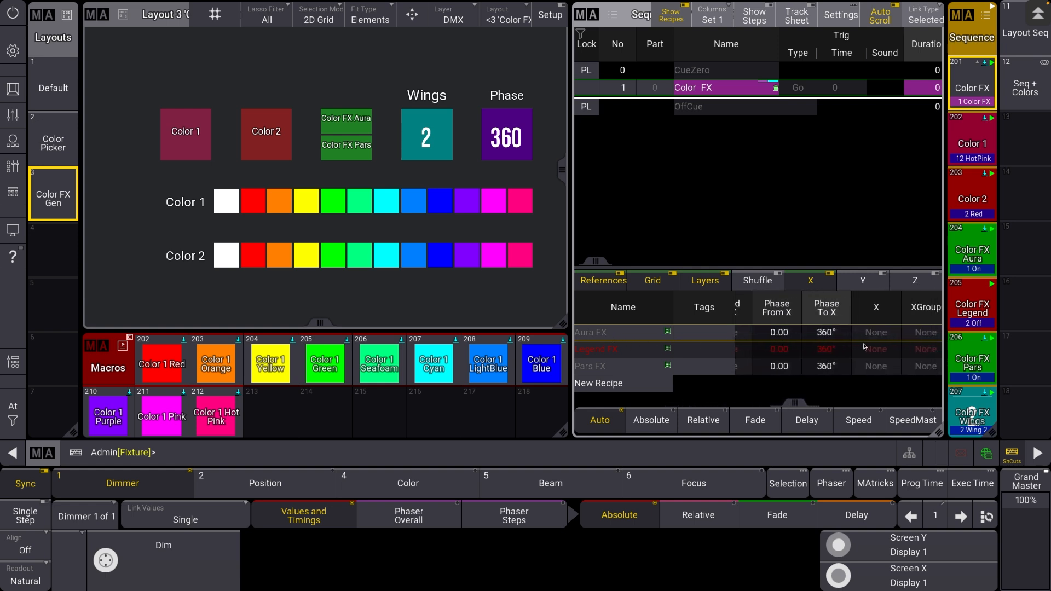
{"action": "left_click", "coordinate": [486, 131]}
{"action": "left_click", "coordinate": [492, 130]}
{"action": "left_click", "coordinate": [498, 129]}
{"action": "left_click", "coordinate": [502, 128]}
{"action": "left_click", "coordinate": [504, 131]}
{"action": "left_click", "coordinate": [504, 136]}
{"action": "left_click", "coordinate": [520, 143]}
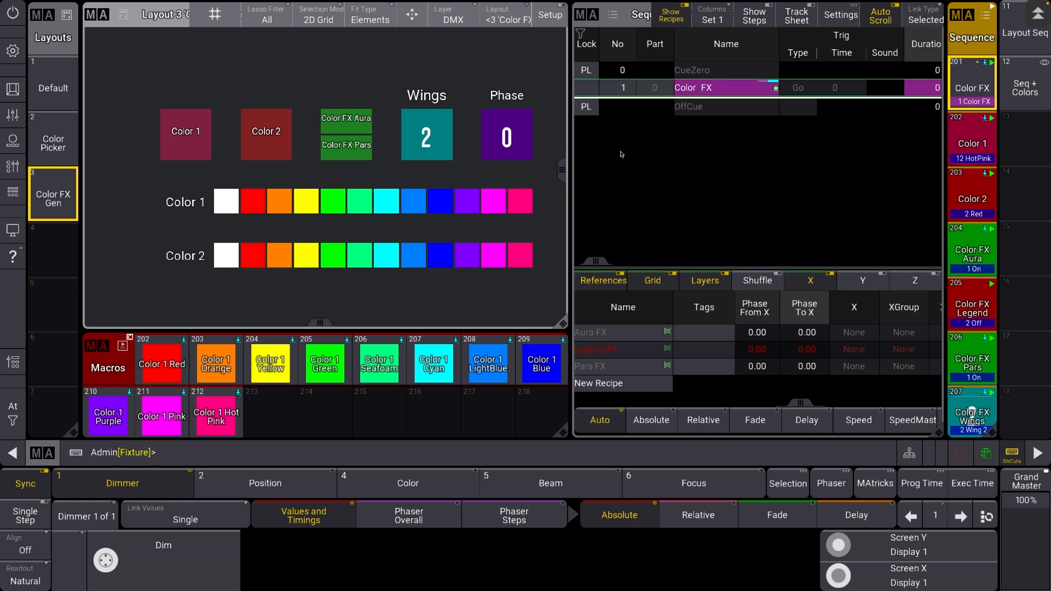
Examine the PhaseFromX and PhaseToX command of cue 1 in sequence 208 'Color FX Phase', leaving it unedited
{"action": "scroll", "coordinate": [966, 308], "scroll_direction": "down", "scroll_amount": 1}
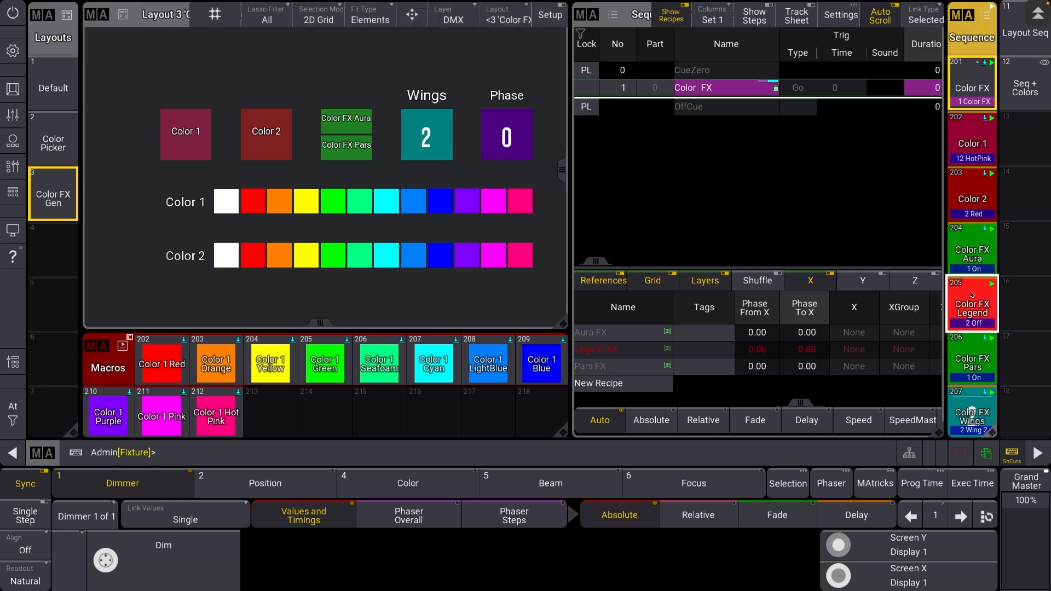
{"action": "right_click", "coordinate": [968, 410]}
{"action": "left_click_drag", "start_coordinate": [605, 210], "coordinate": [382, 221]}
{"action": "double_click", "coordinate": [606, 89]}
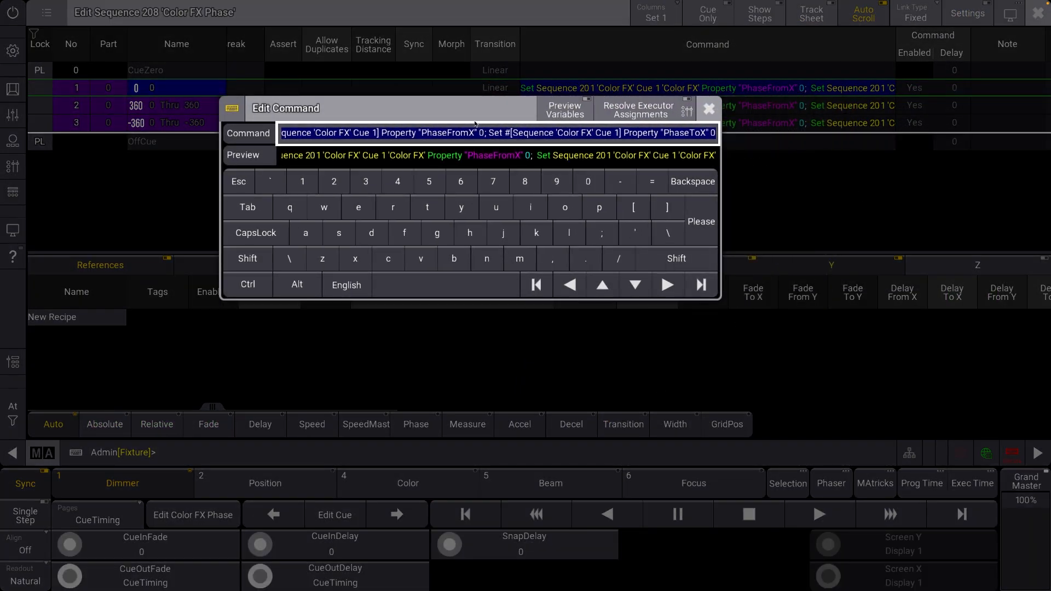
{"action": "left_click_drag", "start_coordinate": [486, 135], "coordinate": [129, 152]}
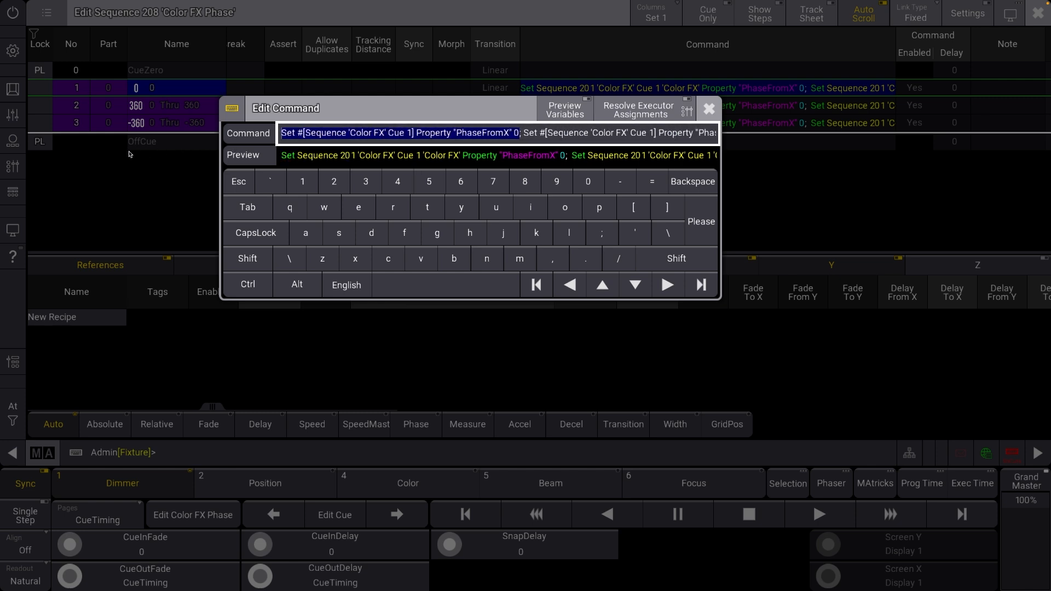
{"action": "left_click", "coordinate": [321, 135]}
{"action": "left_click", "coordinate": [268, 136]}
{"action": "left_click_drag", "start_coordinate": [281, 134], "coordinate": [428, 138]}
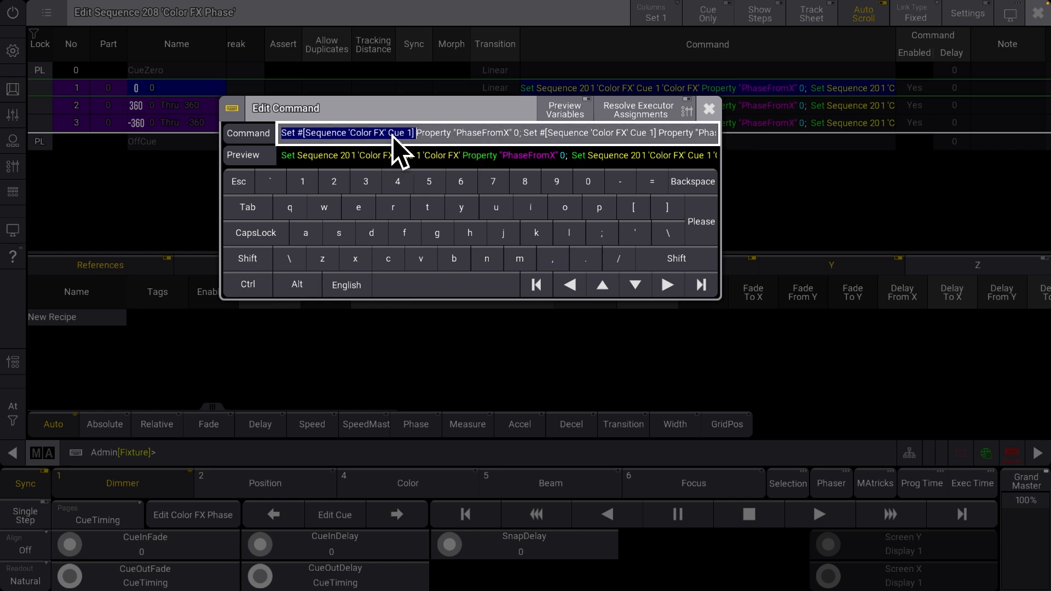
{"action": "left_click", "coordinate": [709, 108]}
{"action": "key", "text": "s"}
{"action": "key", "text": "Escape"}
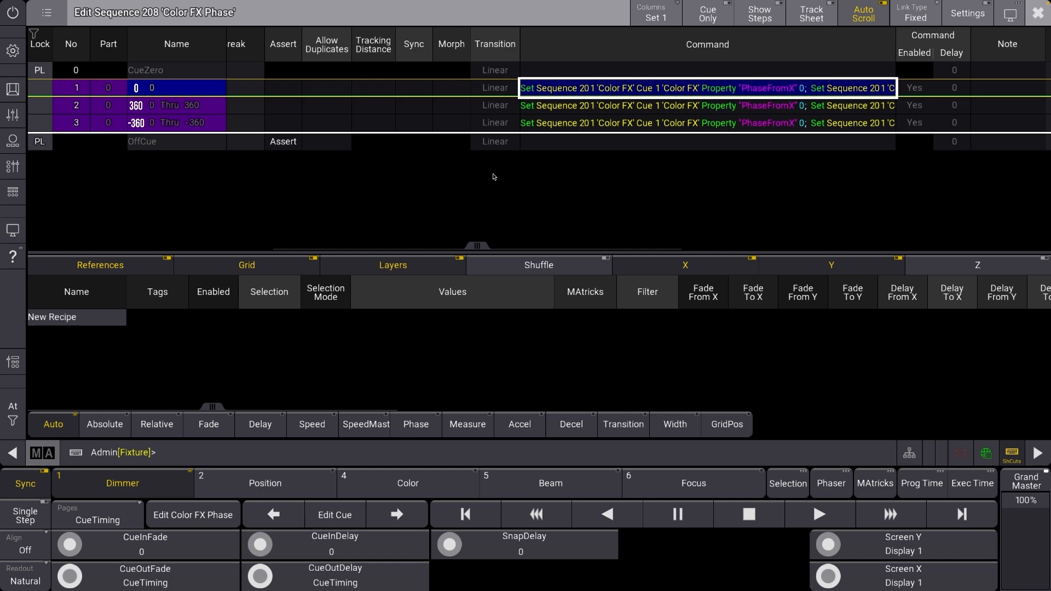
{"action": "key", "text": "Escape"}
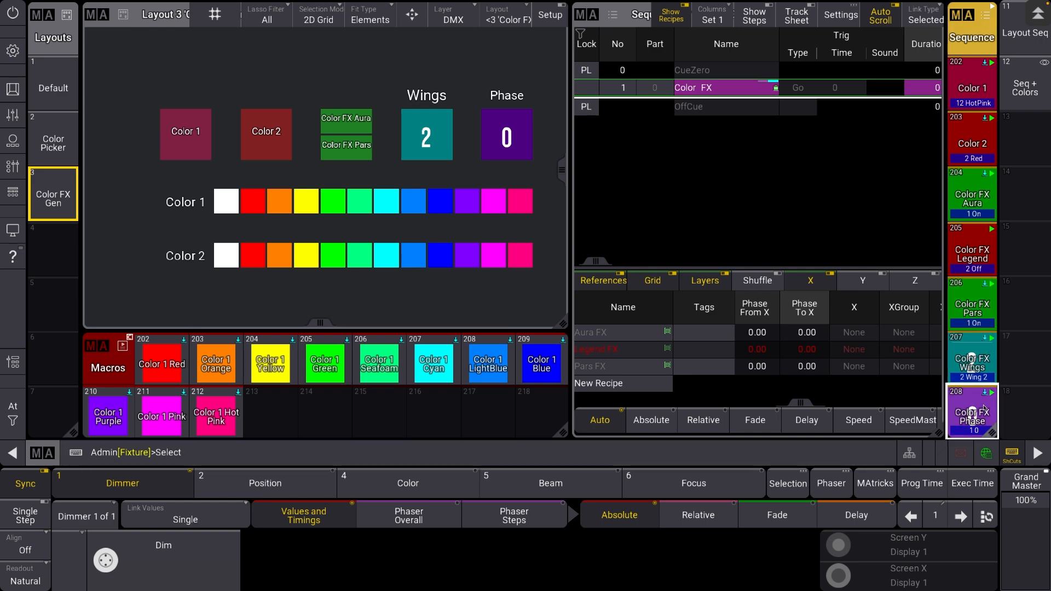
Add cue 4 to sequence 208 'Color FX Phase' and open the sequence for editing
{"action": "left_click", "coordinate": [982, 410]}
{"action": "key", "text": "s"}
{"action": "key", "text": "q"}
{"action": "key", "text": "Return"}
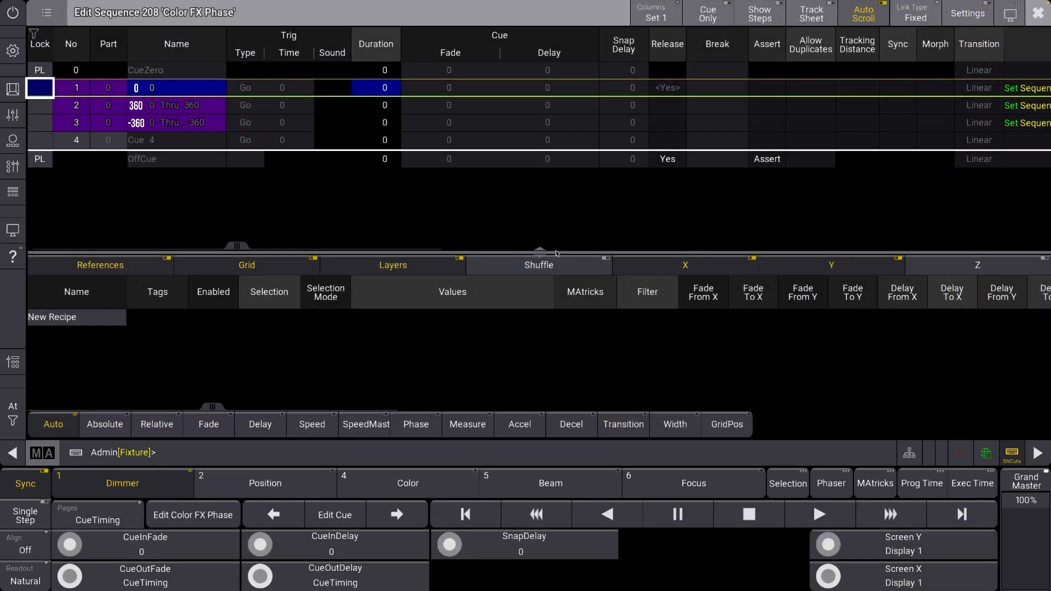
Enter Set #[Sequence 201 Cue 1] as the command of cue 4
{"action": "left_click_drag", "start_coordinate": [590, 147], "coordinate": [364, 188]}
{"action": "right_click", "coordinate": [628, 140]}
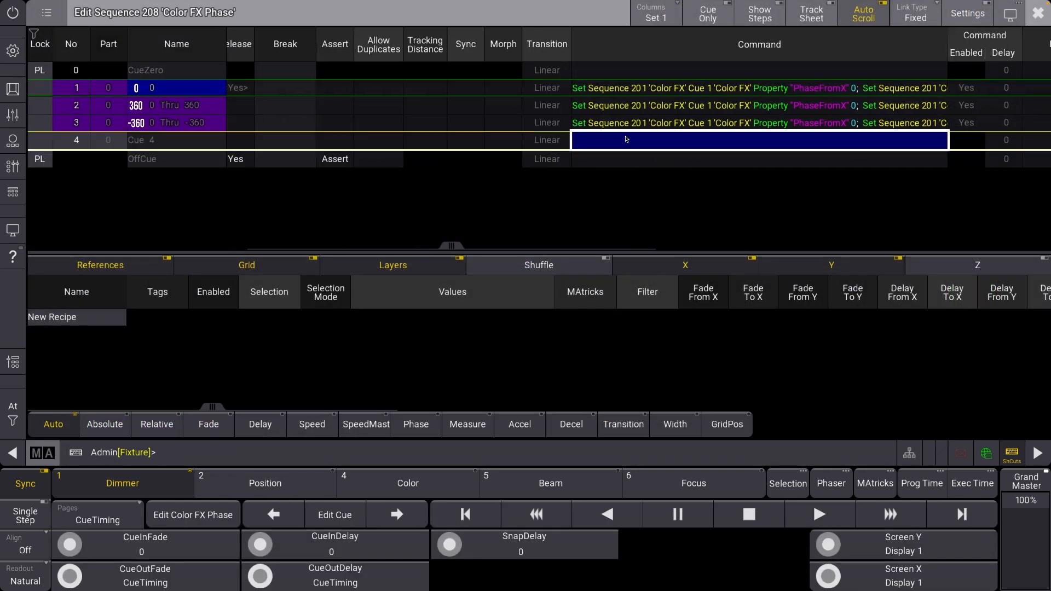
{"action": "type", "text": "set"}
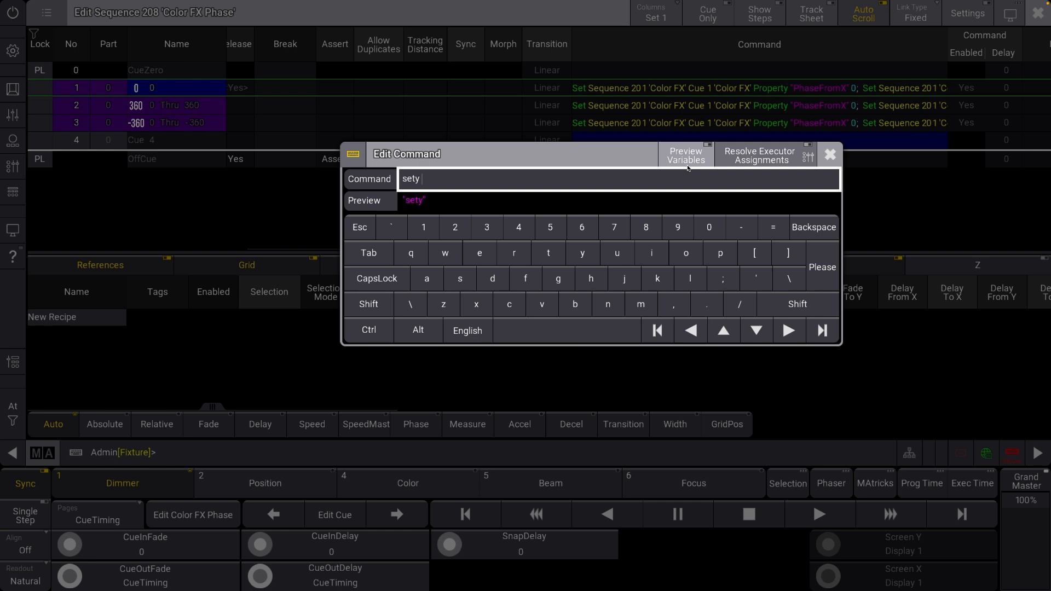
{"action": "type", "text": " #[Sequence 201 Cue 11"}
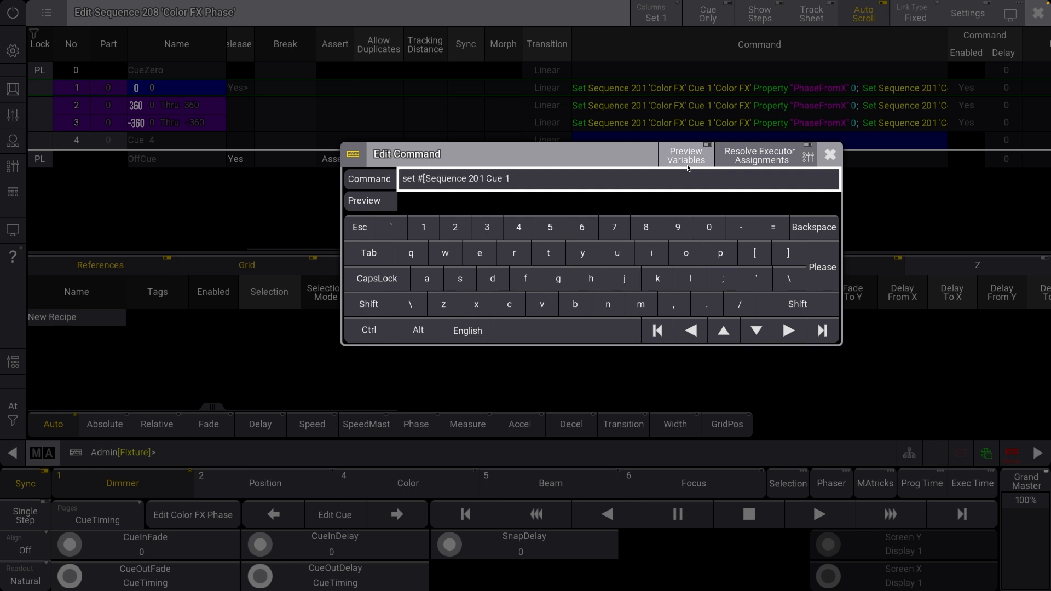
{"action": "key", "text": "Return"}
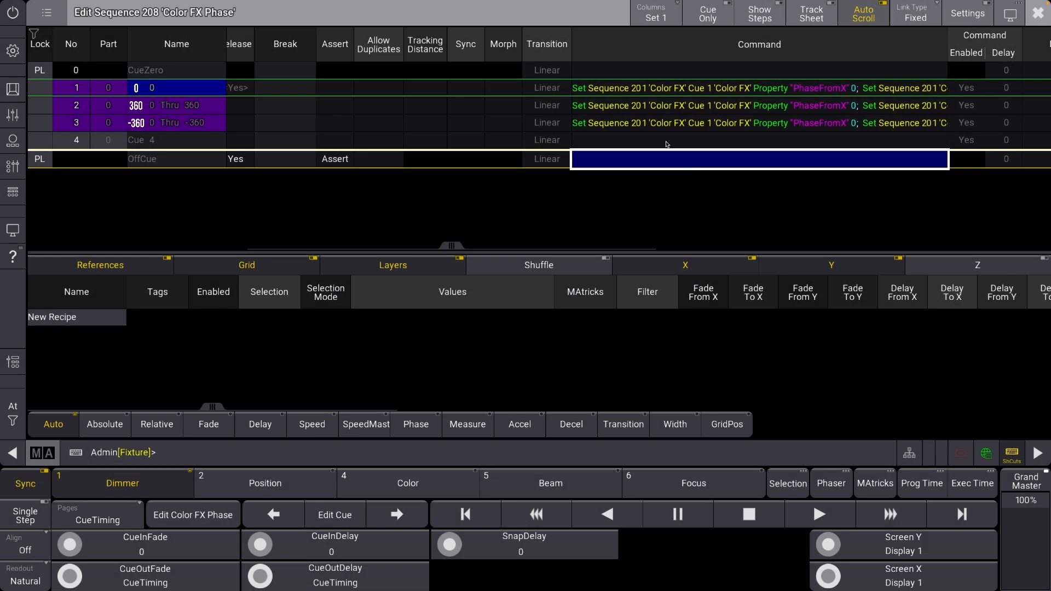
{"action": "left_click", "coordinate": [669, 143]}
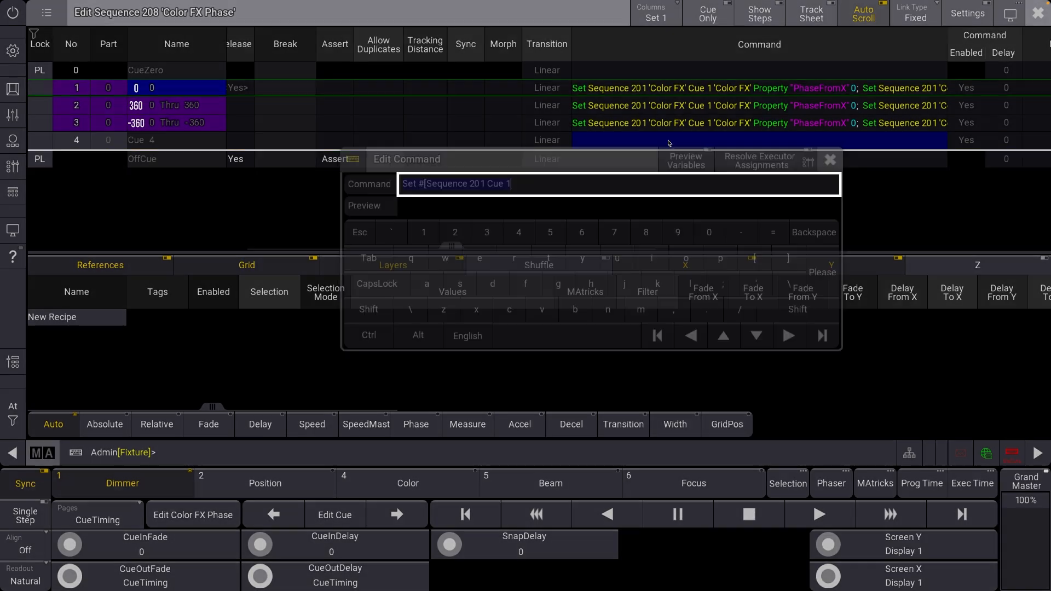
{"action": "type", "text": "]"}
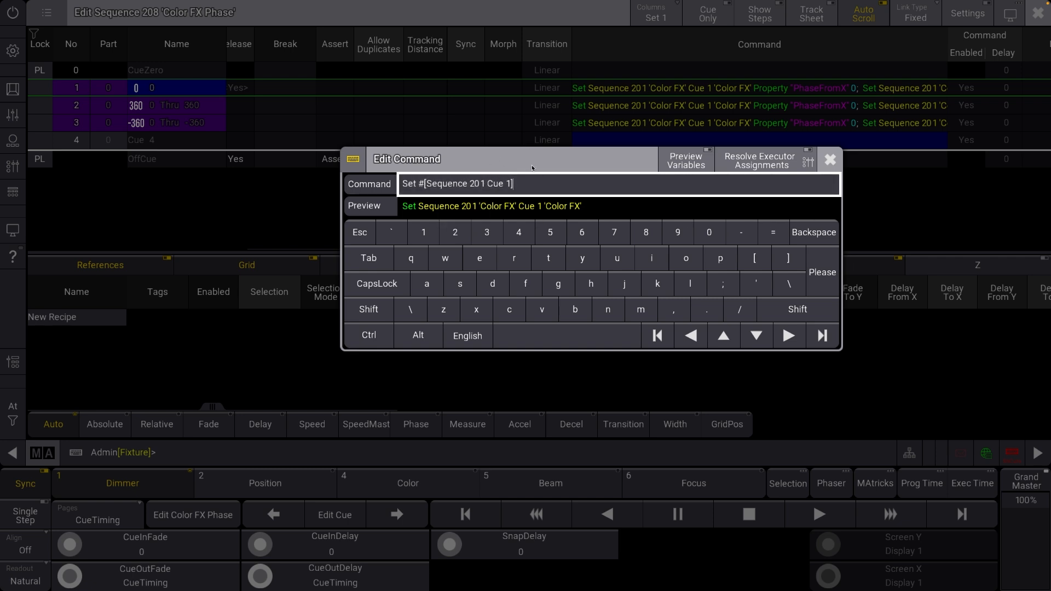
{"action": "double_click", "coordinate": [421, 189]}
{"action": "left_click", "coordinate": [548, 182]}
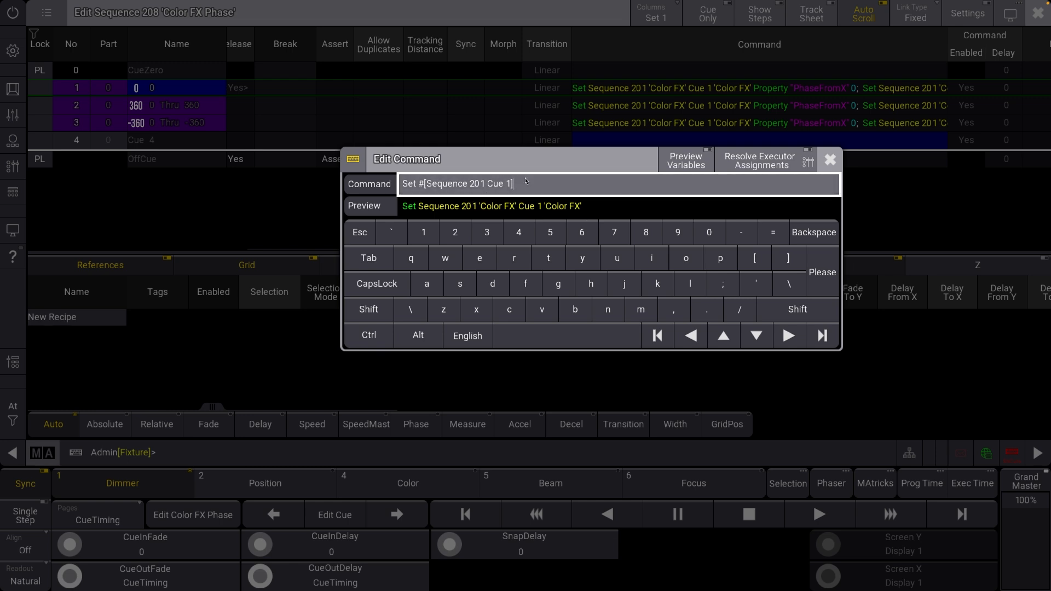
Discard the command entry and delete cue 4 from the Color FX Phase sequence
{"action": "left_click", "coordinate": [830, 159]}
{"action": "key", "text": "Delete"}
{"action": "left_click", "coordinate": [430, 326]}
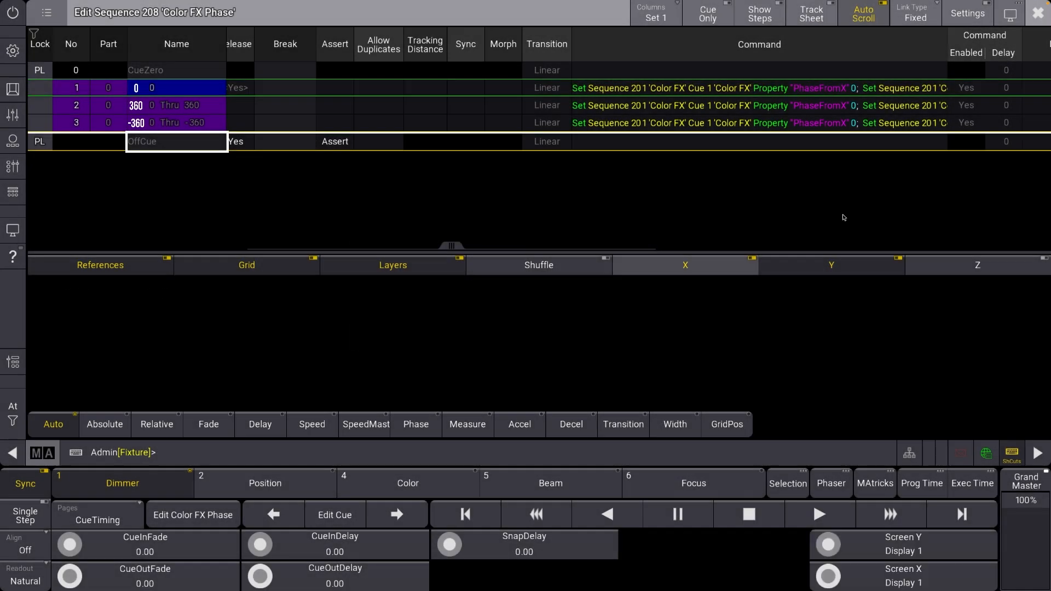
Leave the Color FX Phase sequence editor and switch the layout's Phase to 0 Thru 360
{"action": "scroll", "coordinate": [1048, 41], "scroll_direction": "right", "scroll_amount": 2}
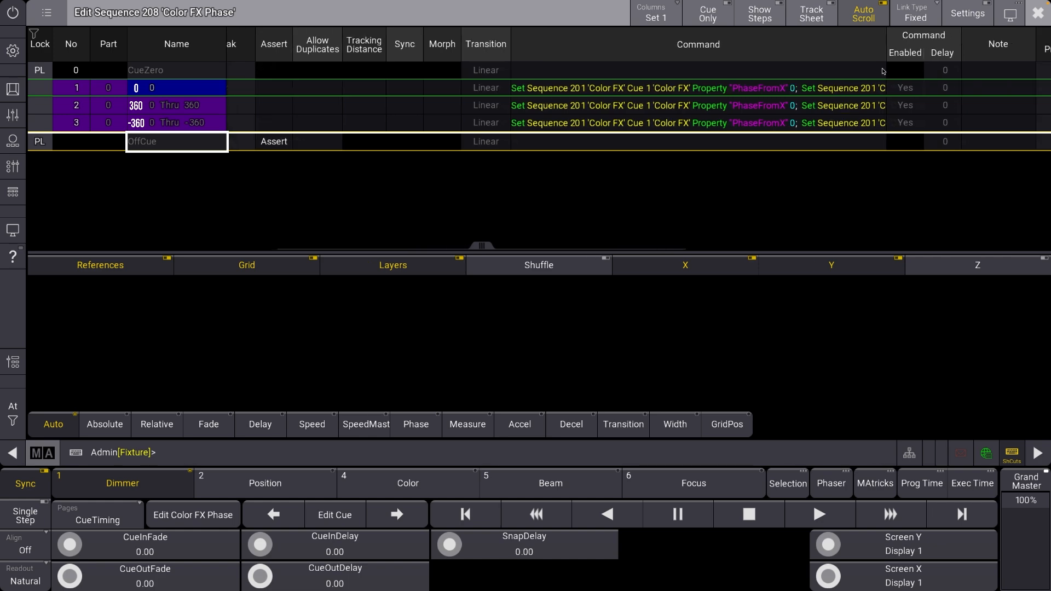
{"action": "left_click_drag", "start_coordinate": [887, 49], "coordinate": [971, 50]}
{"action": "left_click", "coordinate": [1038, 12]}
{"action": "left_click", "coordinate": [516, 140]}
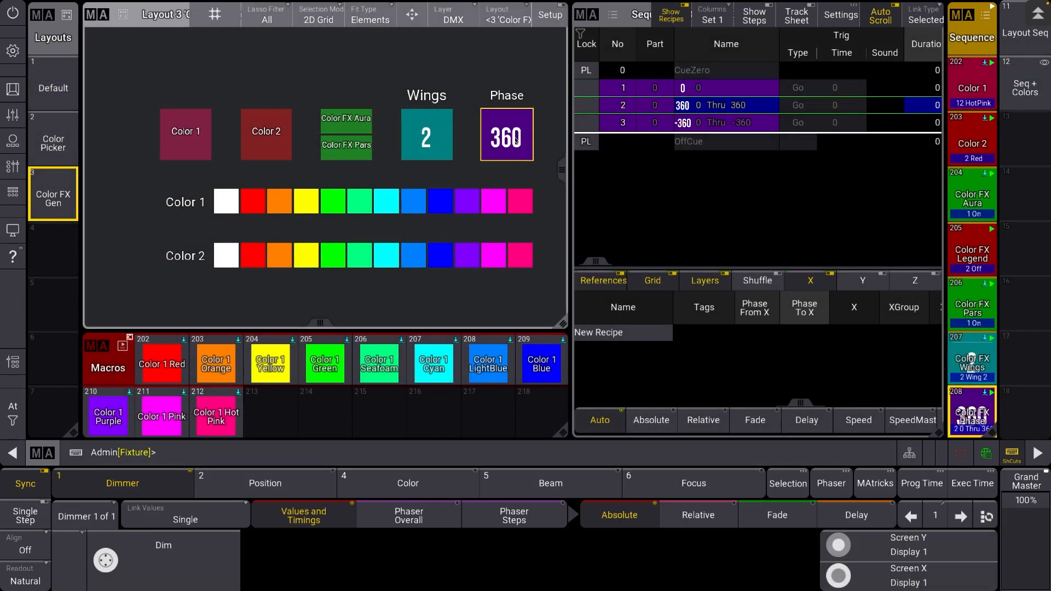
Step the layout's Phase control on to 0
{"action": "left_click", "coordinate": [515, 140]}
{"action": "left_click", "coordinate": [516, 140]}
{"action": "left_click", "coordinate": [516, 140]}
{"action": "left_click", "coordinate": [516, 140]}
{"action": "left_click", "coordinate": [516, 140]}
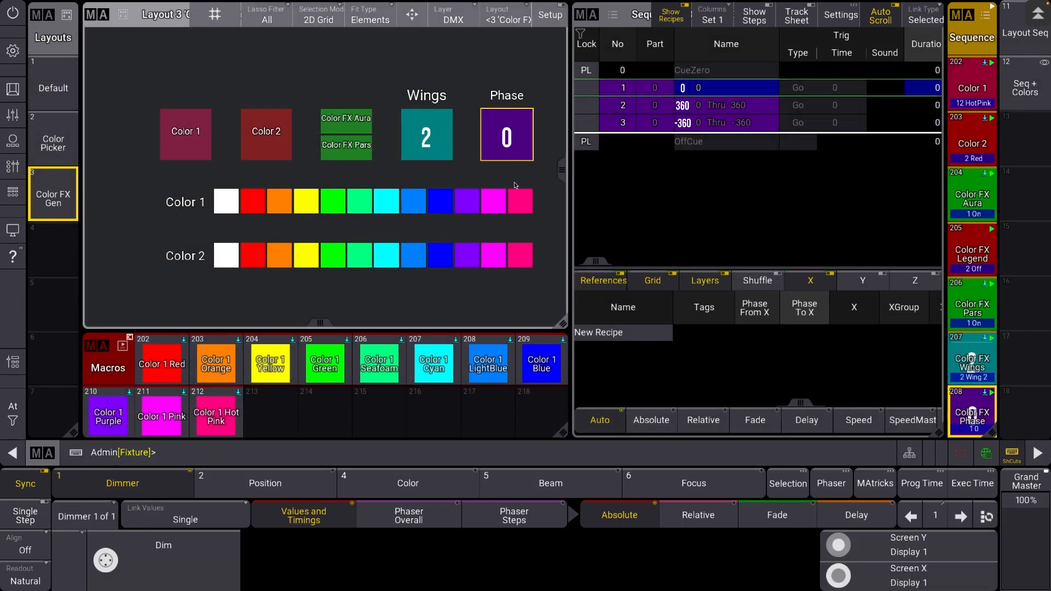
Switch off sequence 201 'Color FX' and select it to show its recipes in the sequence sheet
{"action": "scroll", "coordinate": [979, 90], "scroll_direction": "up", "scroll_amount": 1}
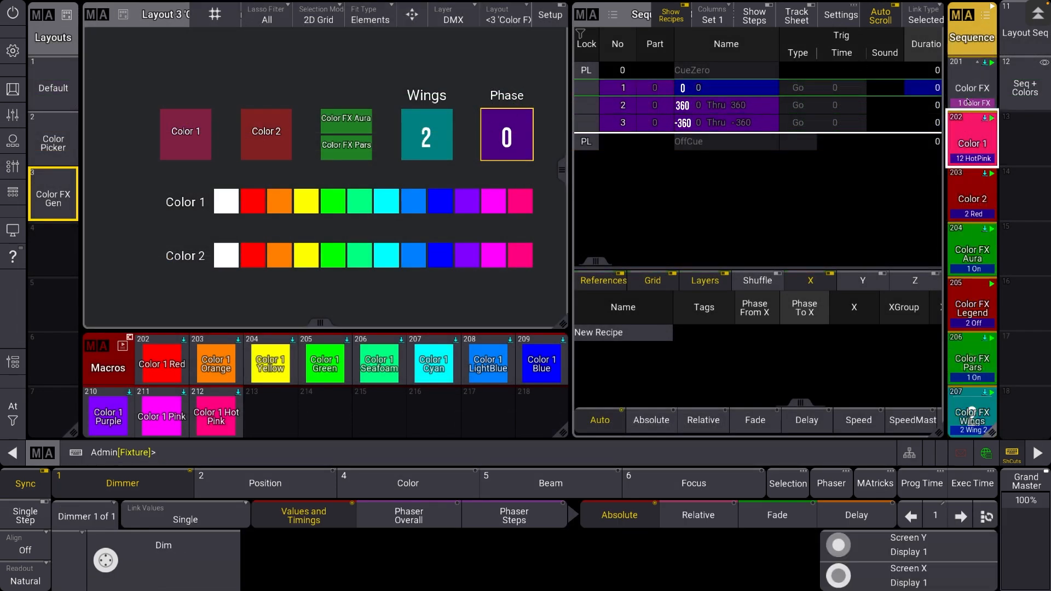
{"action": "key", "text": "o"}
{"action": "left_click", "coordinate": [968, 91]}
{"action": "right_click", "coordinate": [967, 92]}
{"action": "key", "text": "Escape"}
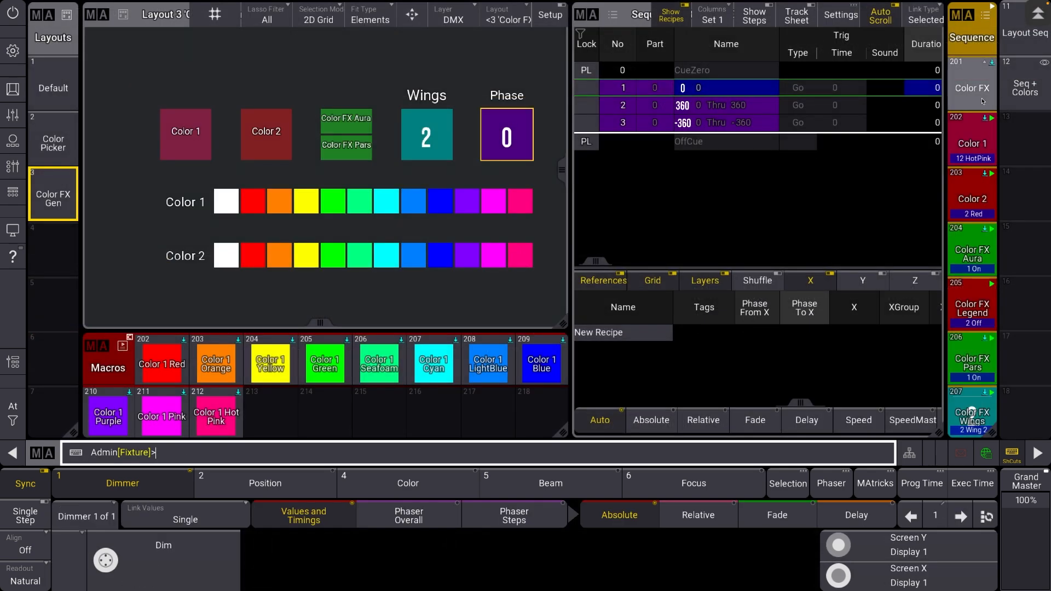
{"action": "left_click", "coordinate": [966, 92]}
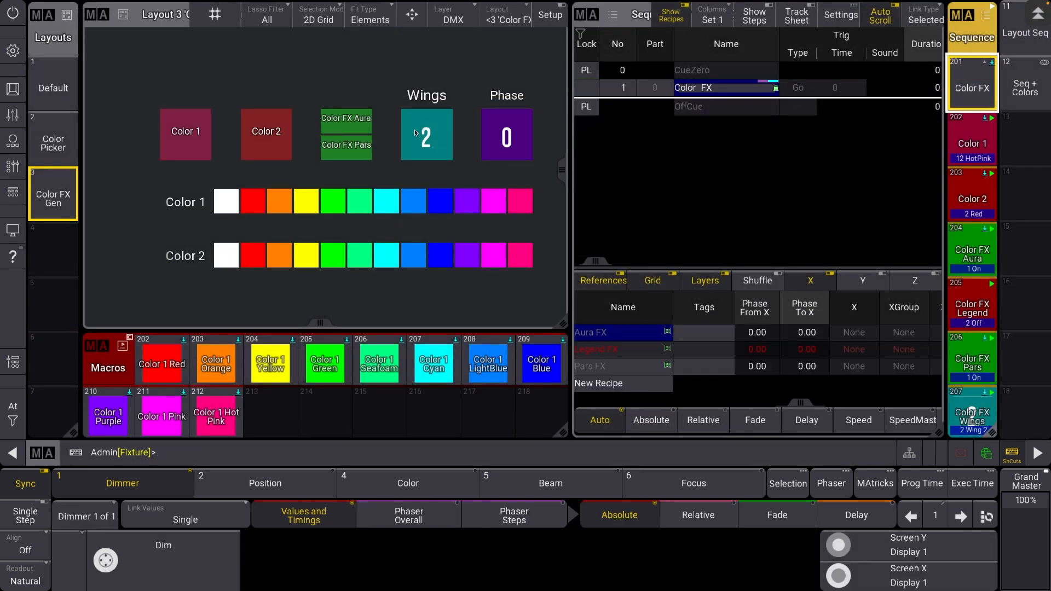
Bring the recipes' XWings values into view and step the layout's Wings control to 3
{"action": "left_click_drag", "start_coordinate": [817, 394], "coordinate": [580, 389]}
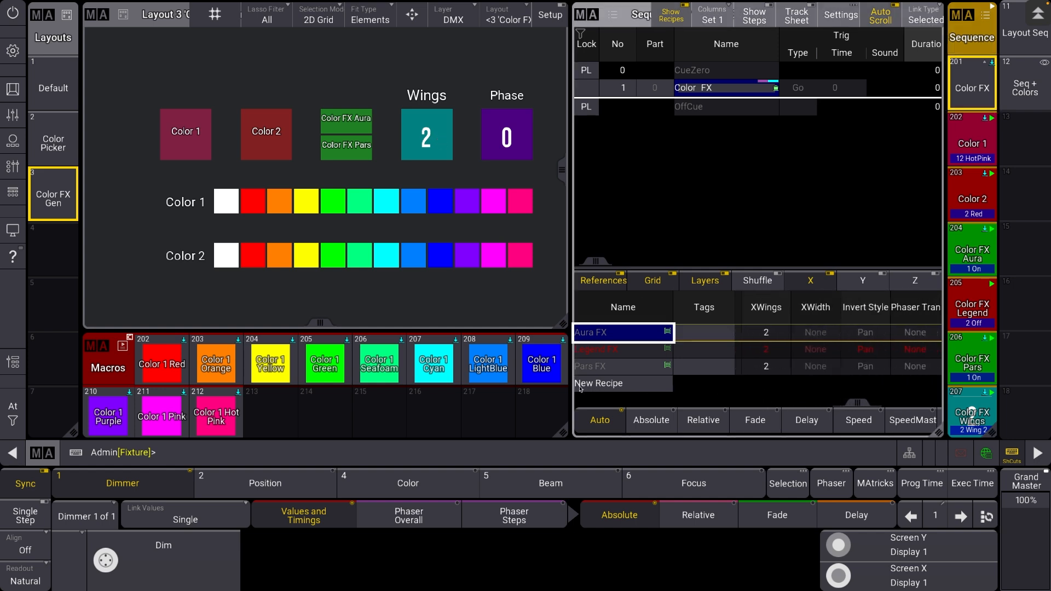
{"action": "left_click", "coordinate": [441, 144]}
{"action": "left_click", "coordinate": [441, 144]}
{"action": "left_click", "coordinate": [441, 144]}
{"action": "left_click", "coordinate": [441, 144]}
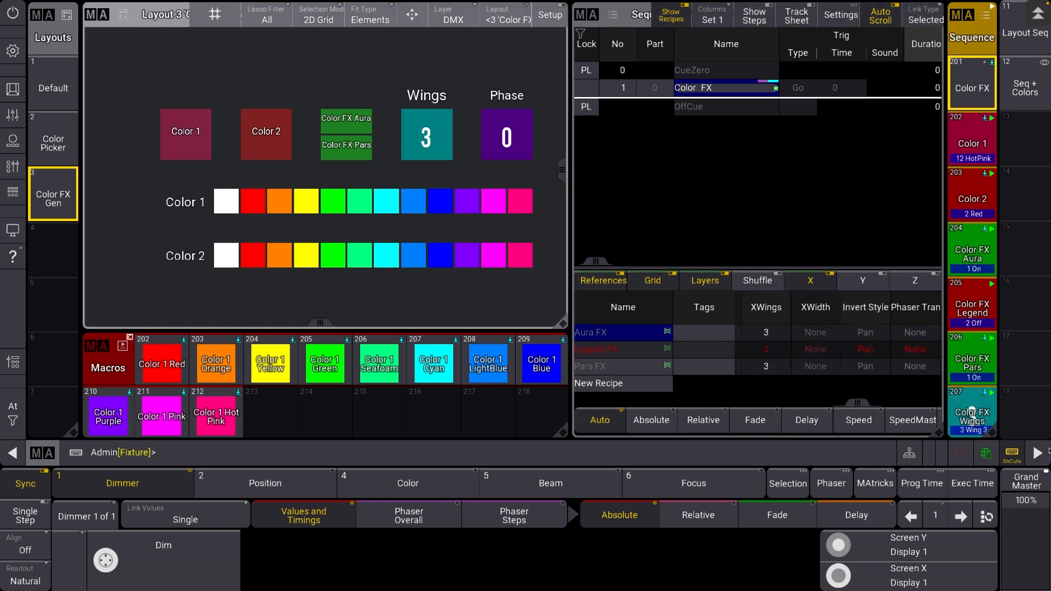
Open sequence 207 'Color FX Wings', examine the XWings commands of its cues, and leave the editor
{"action": "right_click", "coordinate": [972, 413]}
{"action": "left_click_drag", "start_coordinate": [695, 186], "coordinate": [290, 175]}
{"action": "left_click_drag", "start_coordinate": [755, 136], "coordinate": [542, 134]}
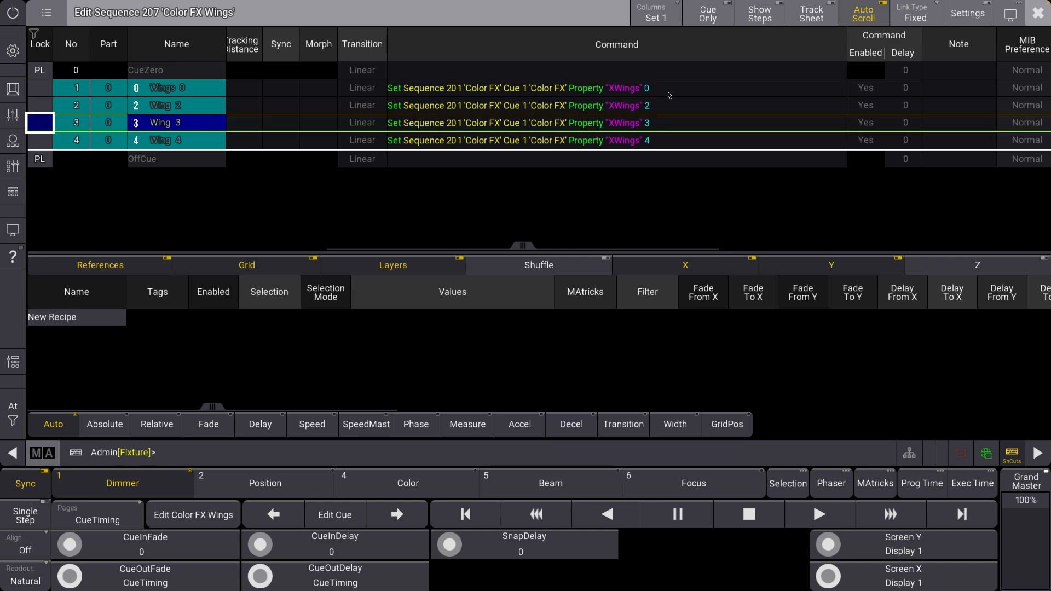
{"action": "key", "text": "Escape"}
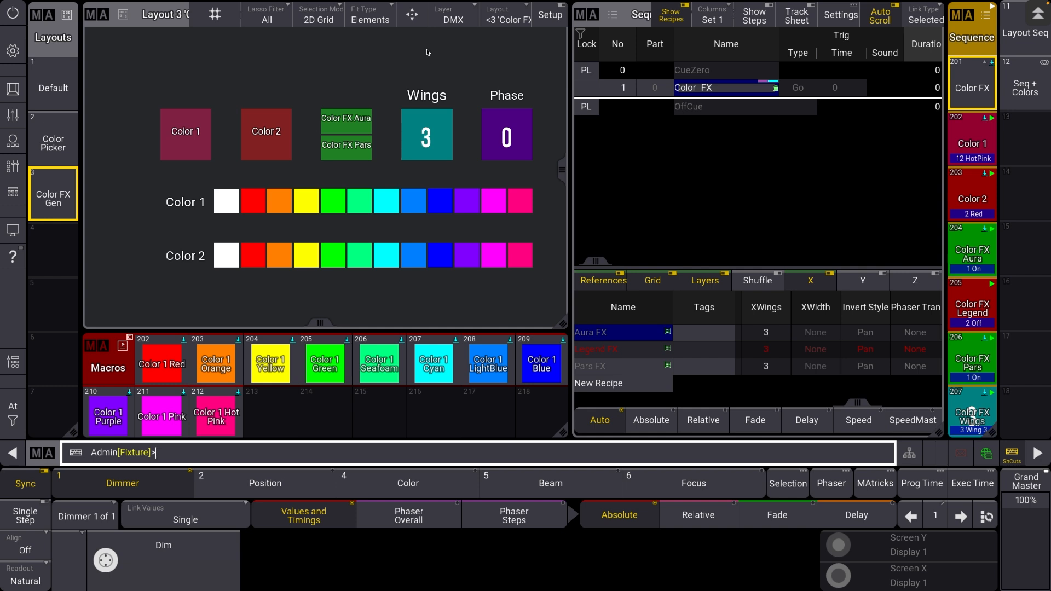
Set Color 1 to red and Color 2 to blue on the layout, and inspect the command of macro 'Color 1 Red'
{"action": "left_click", "coordinate": [253, 200]}
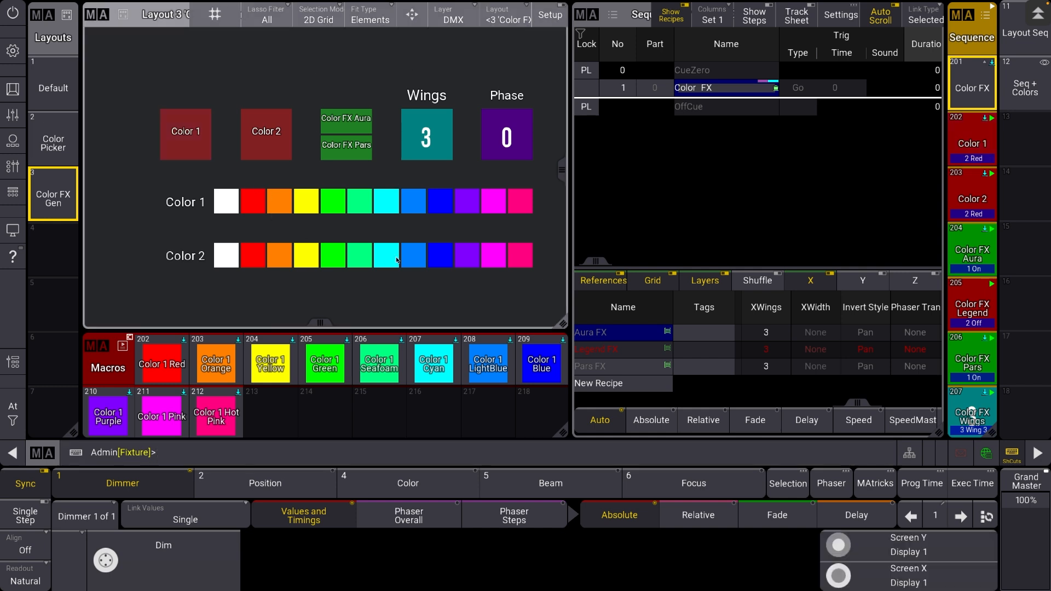
{"action": "left_click", "coordinate": [451, 261]}
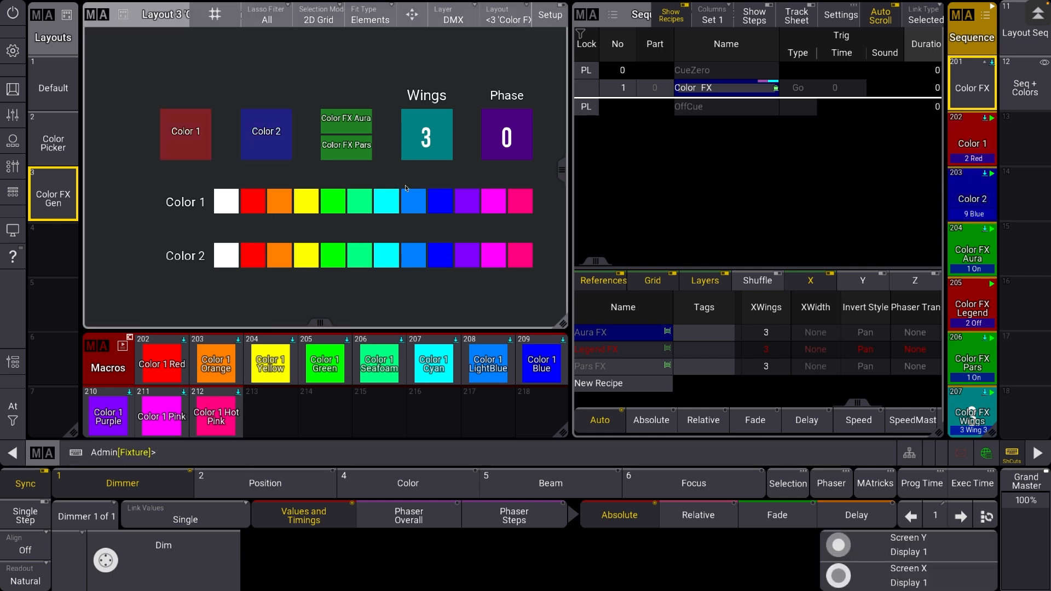
{"action": "right_click", "coordinate": [173, 356]}
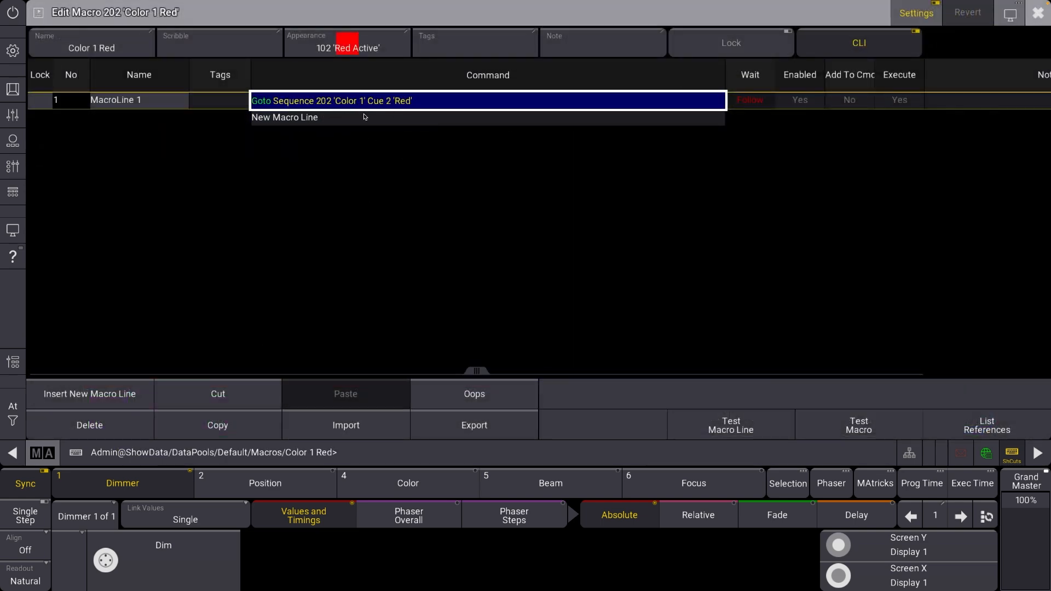
{"action": "left_click", "coordinate": [1038, 12]}
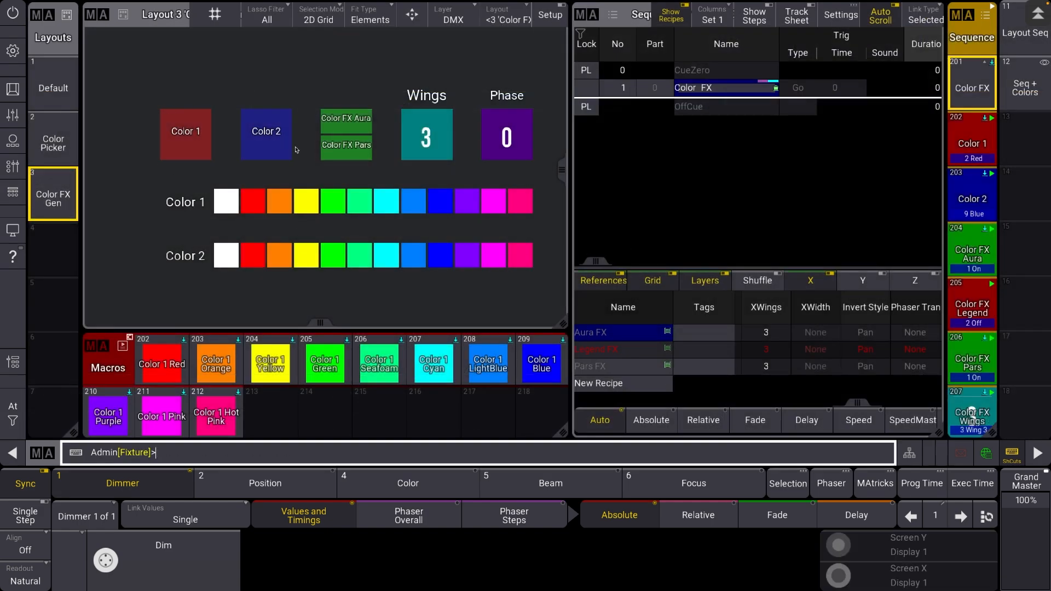
View the playbacks on page 1 and return to the layout
{"action": "left_click", "coordinate": [12, 115]}
{"action": "left_click", "coordinate": [12, 166]}
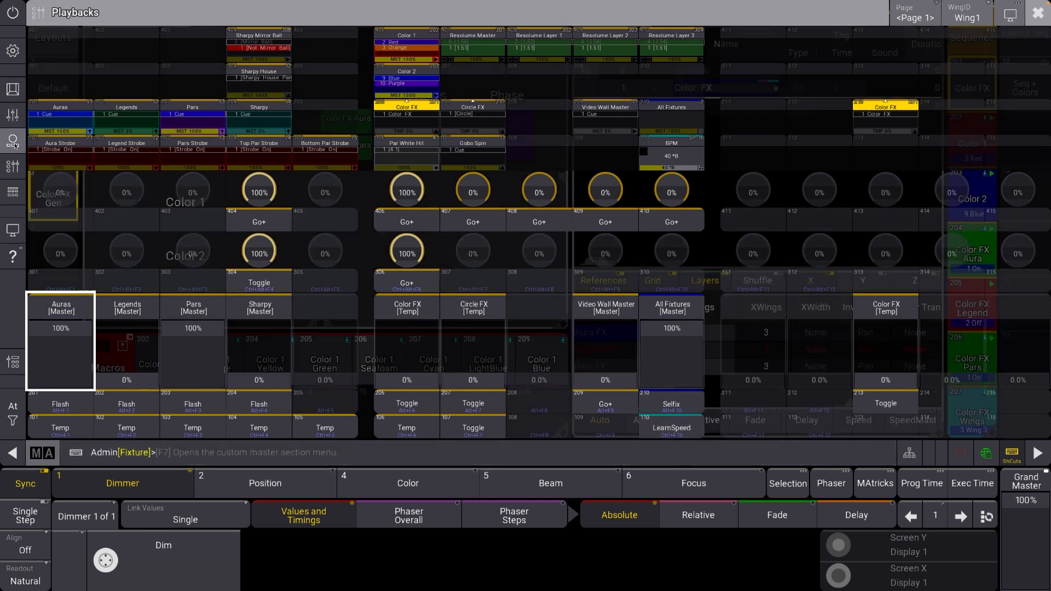
{"action": "left_click", "coordinate": [13, 141]}
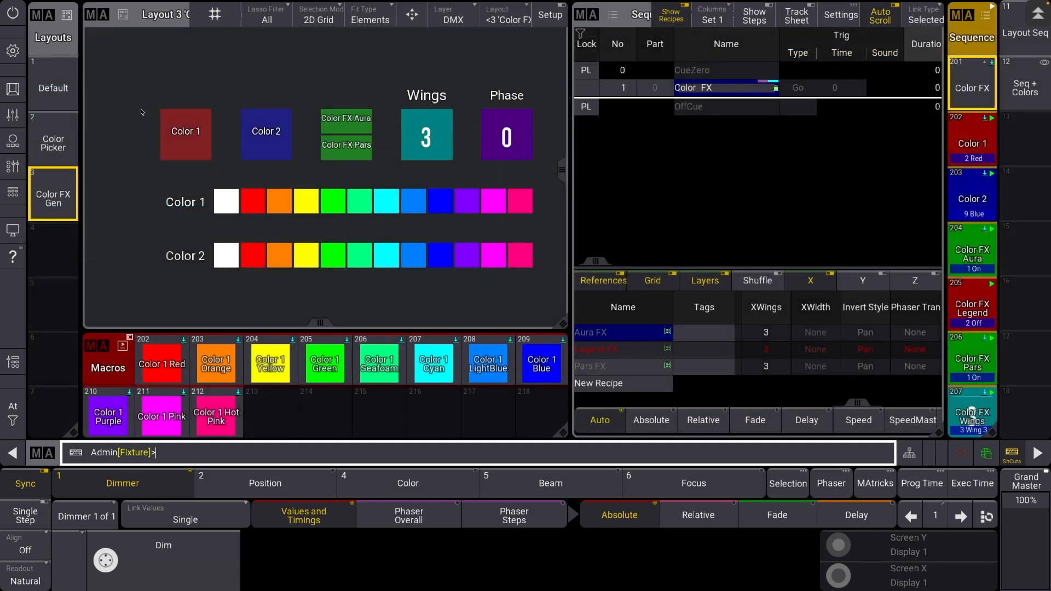
Show the Default layout and run the Color 1 Orange macro
{"action": "left_click", "coordinate": [53, 87]}
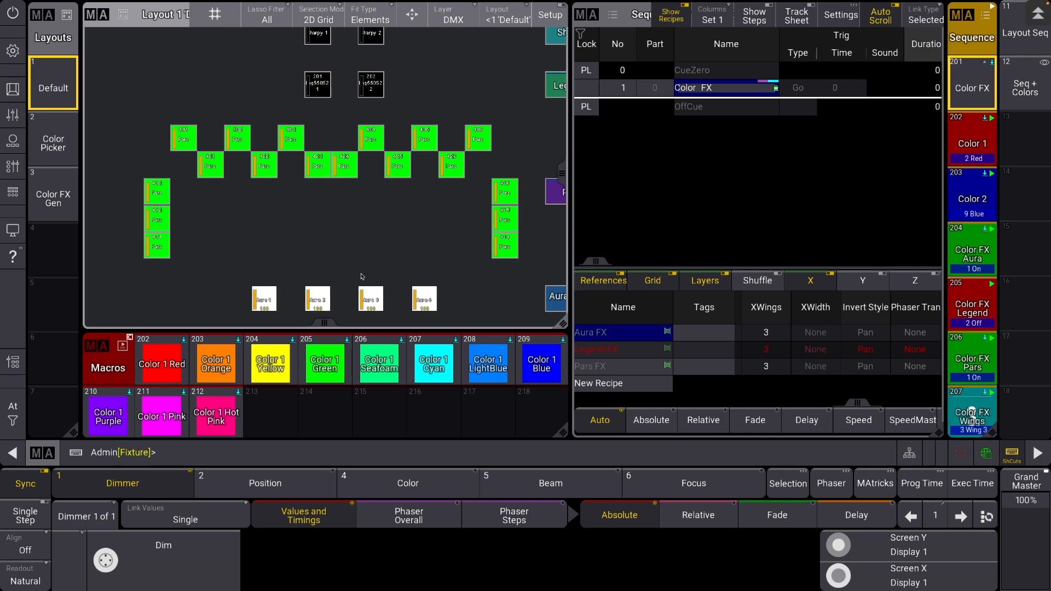
{"action": "left_click", "coordinate": [216, 364]}
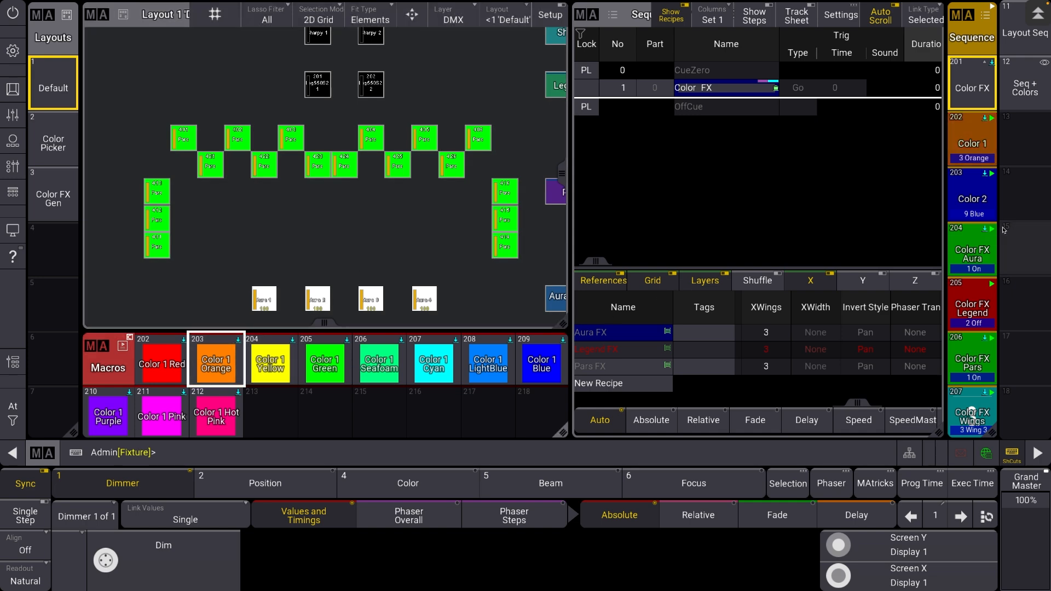
Start the Color FX sequence from its page 1 playback and return to the Default layout
{"action": "left_click", "coordinate": [13, 115]}
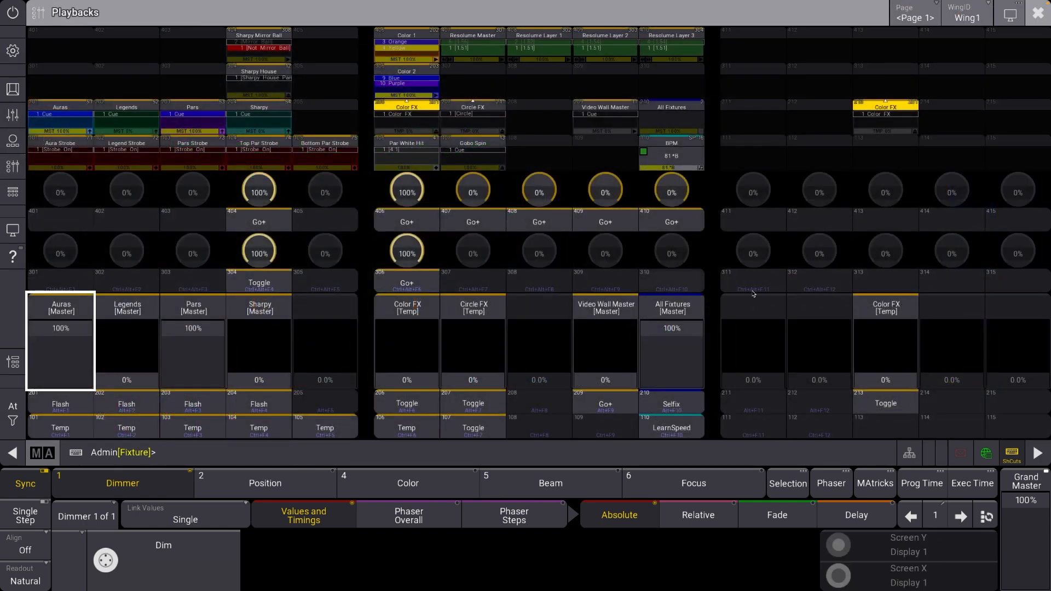
{"action": "left_click", "coordinate": [902, 380]}
{"action": "left_click", "coordinate": [1037, 12]}
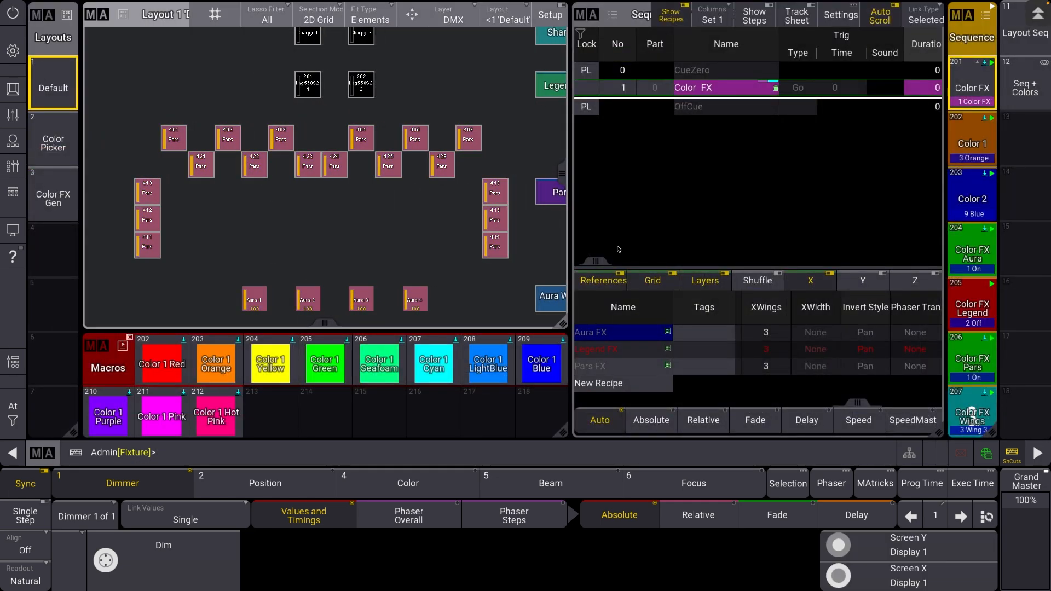
Step the Color FX Phase sequence to 0 Thru 360 and the Color FX Wings sequence to Wing 2
{"action": "scroll", "coordinate": [979, 416], "scroll_direction": "down", "scroll_amount": 1}
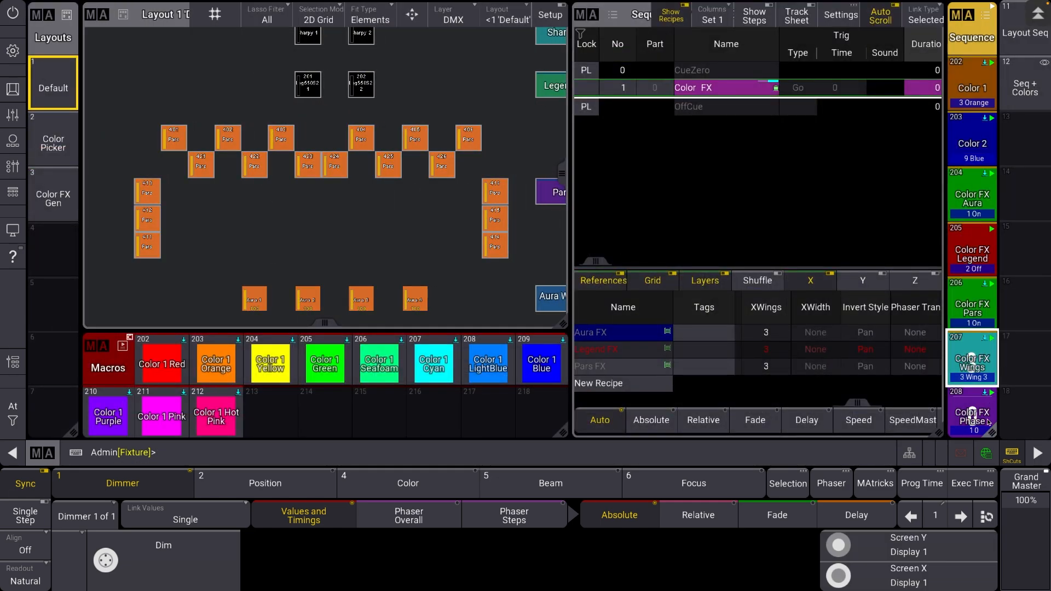
{"action": "left_click", "coordinate": [986, 421]}
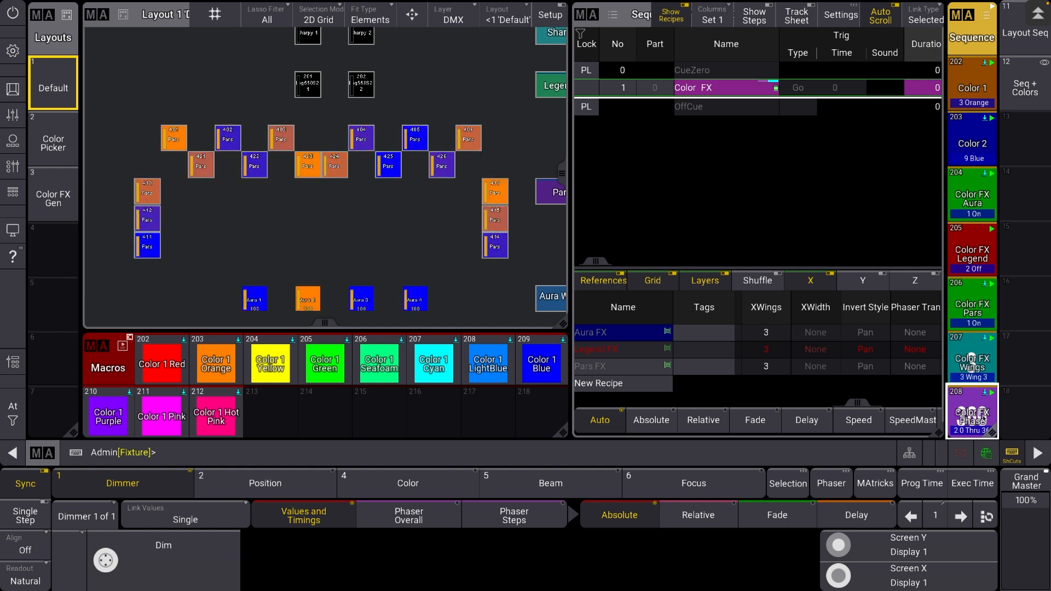
{"action": "left_click", "coordinate": [974, 369]}
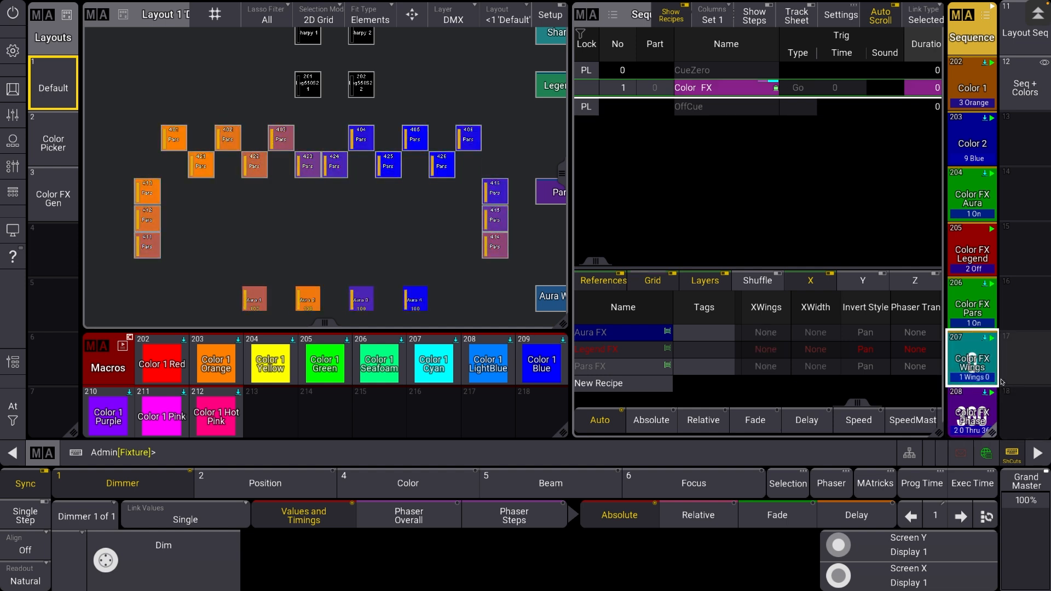
{"action": "left_click", "coordinate": [972, 358]}
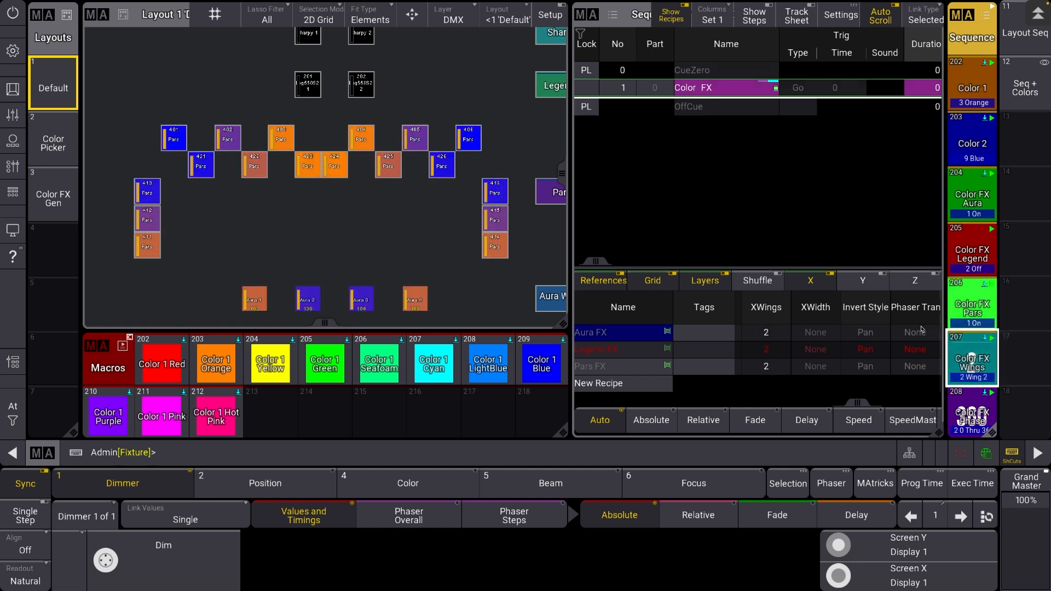
Show which groups the Color FX recipes use and focus the Pars recipe's selection
{"action": "scroll", "coordinate": [769, 354], "scroll_direction": "left", "scroll_amount": 15}
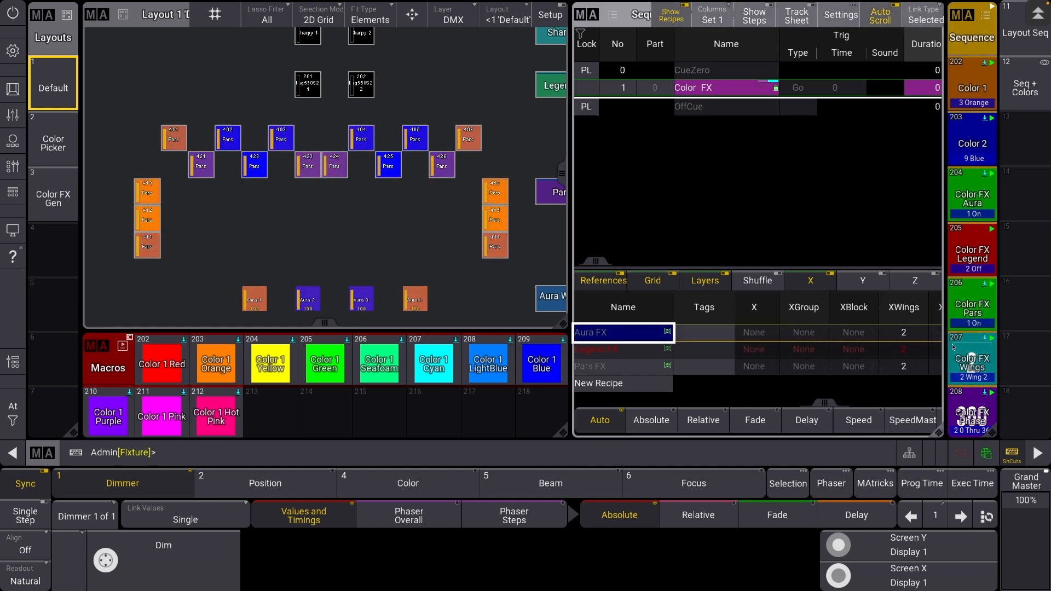
{"action": "scroll", "coordinate": [797, 350], "scroll_direction": "left", "scroll_amount": 3}
{"action": "scroll", "coordinate": [807, 342], "scroll_direction": "right", "scroll_amount": 2}
{"action": "left_click", "coordinate": [811, 339]}
{"action": "left_click", "coordinate": [843, 367]}
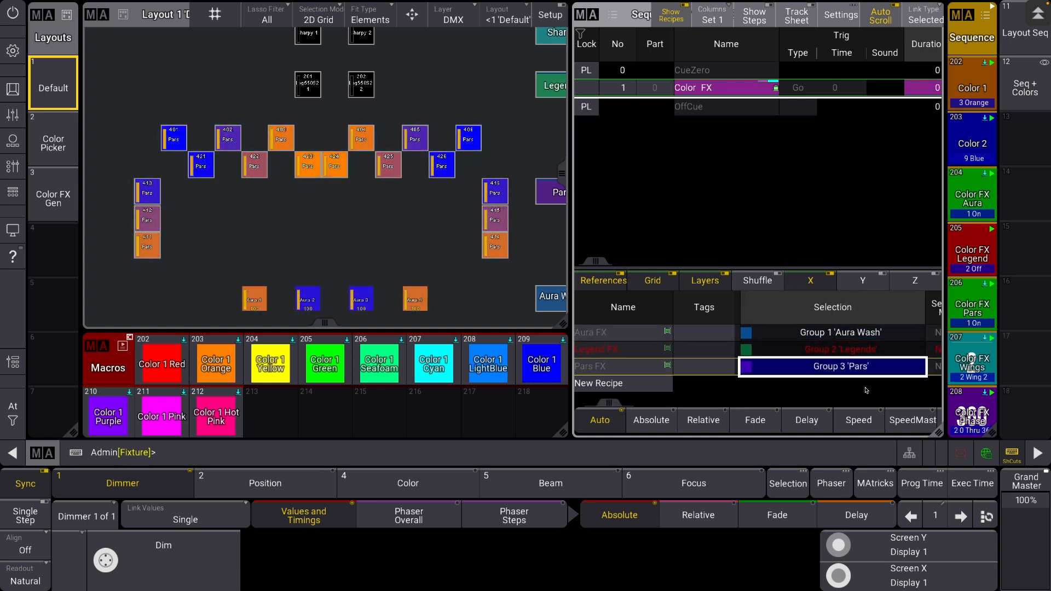
Select group 3, examine its fixture order in the selection grid, and compare the Aura Wash and Pars recipe selections
{"action": "type", "text": "g3"}
{"action": "key", "text": "Return"}
{"action": "left_click", "coordinate": [788, 483]}
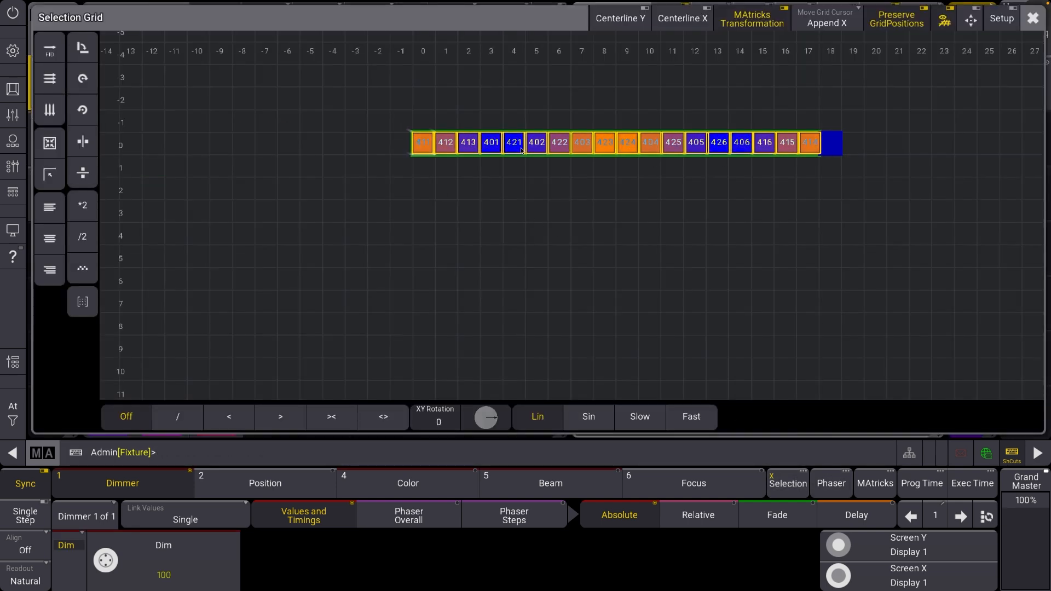
{"action": "key", "text": "Escape"}
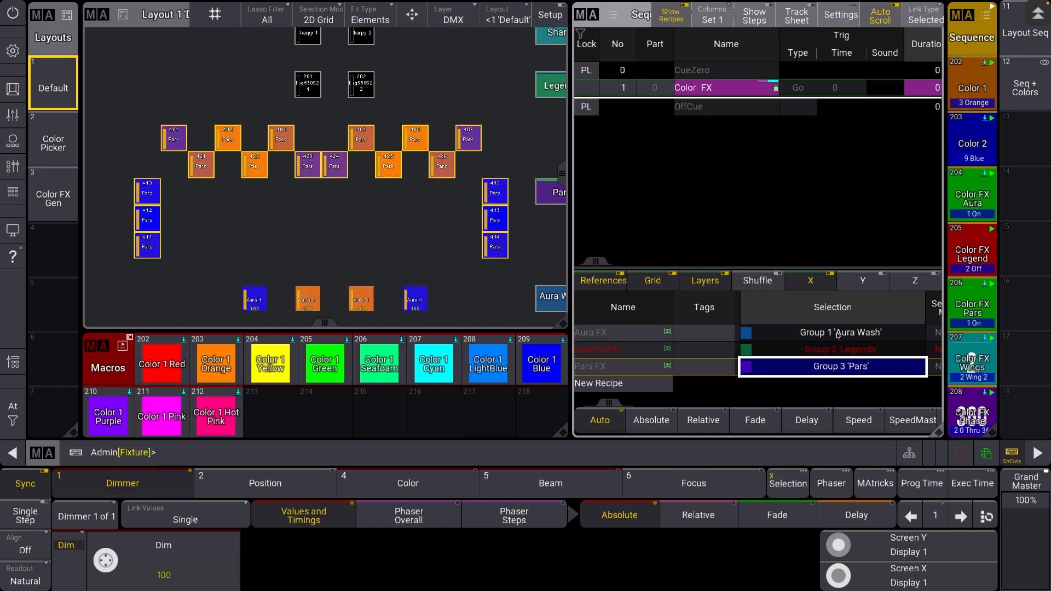
{"action": "left_click", "coordinate": [837, 333]}
{"action": "left_click", "coordinate": [856, 363]}
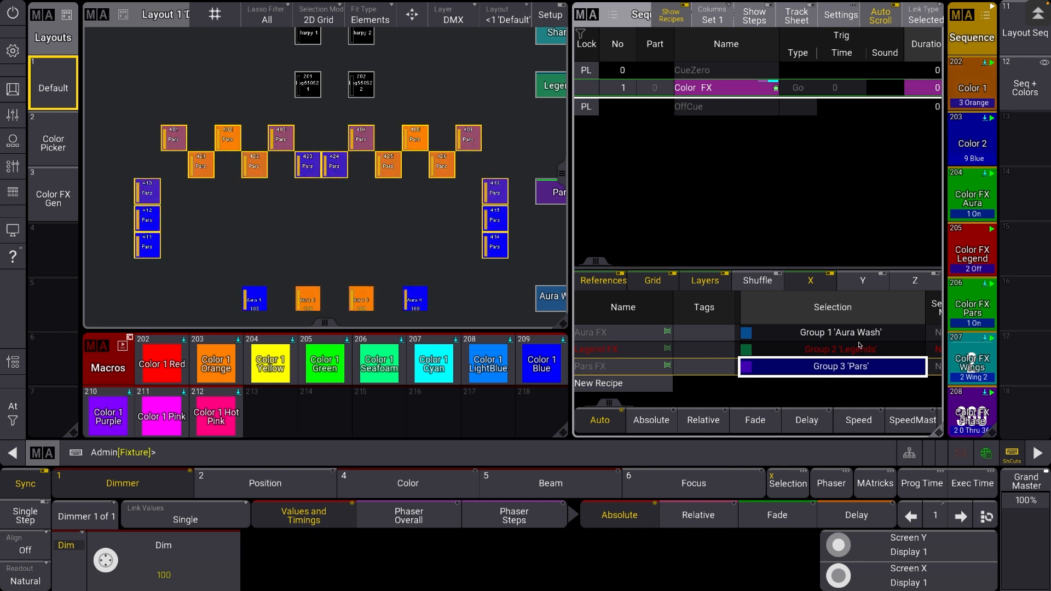
Show the Color FX Gen layout and examine the preset copy commands of the cues in sequence 203 'Color 2'
{"action": "left_click", "coordinate": [76, 207]}
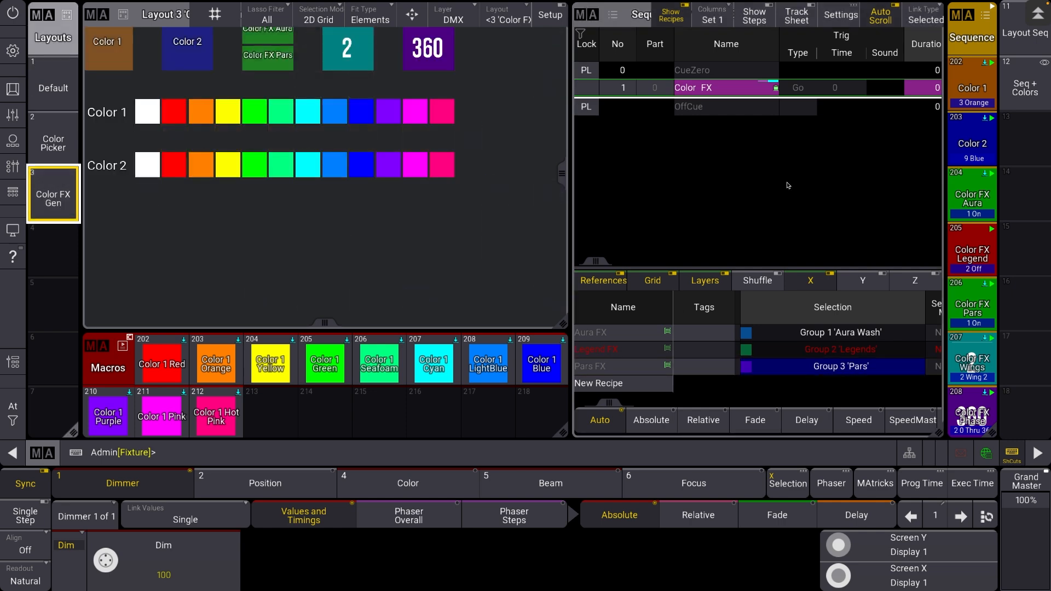
{"action": "left_click", "coordinate": [964, 143]}
{"action": "left_click_drag", "start_coordinate": [828, 168], "coordinate": [295, 211]}
{"action": "left_click_drag", "start_coordinate": [638, 203], "coordinate": [577, 203]}
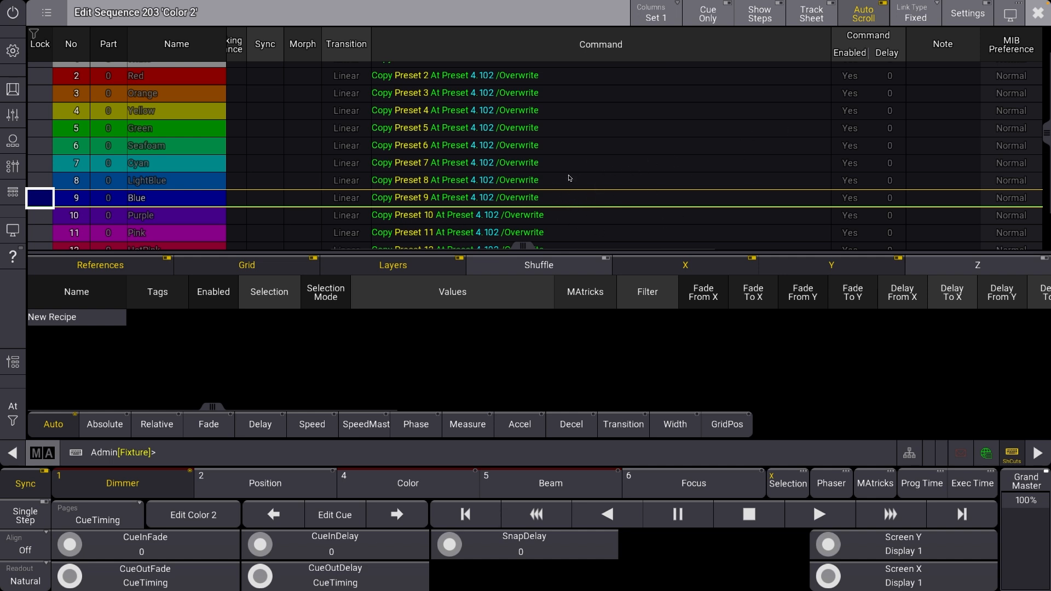
{"action": "scroll", "coordinate": [542, 157], "scroll_direction": "up", "scroll_amount": 2}
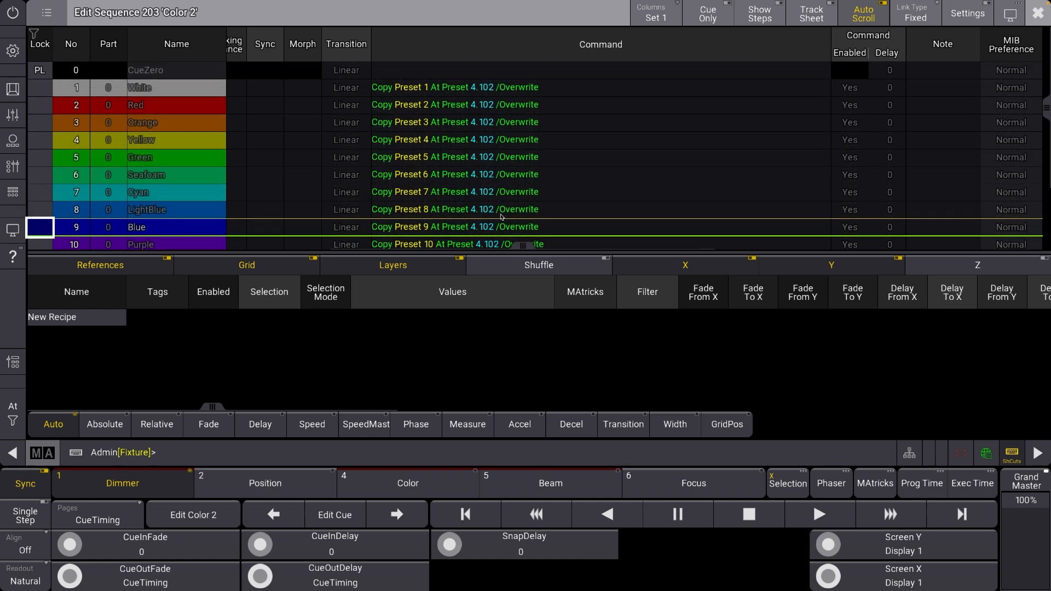
{"action": "scroll", "coordinate": [542, 157], "scroll_direction": "down", "scroll_amount": 3}
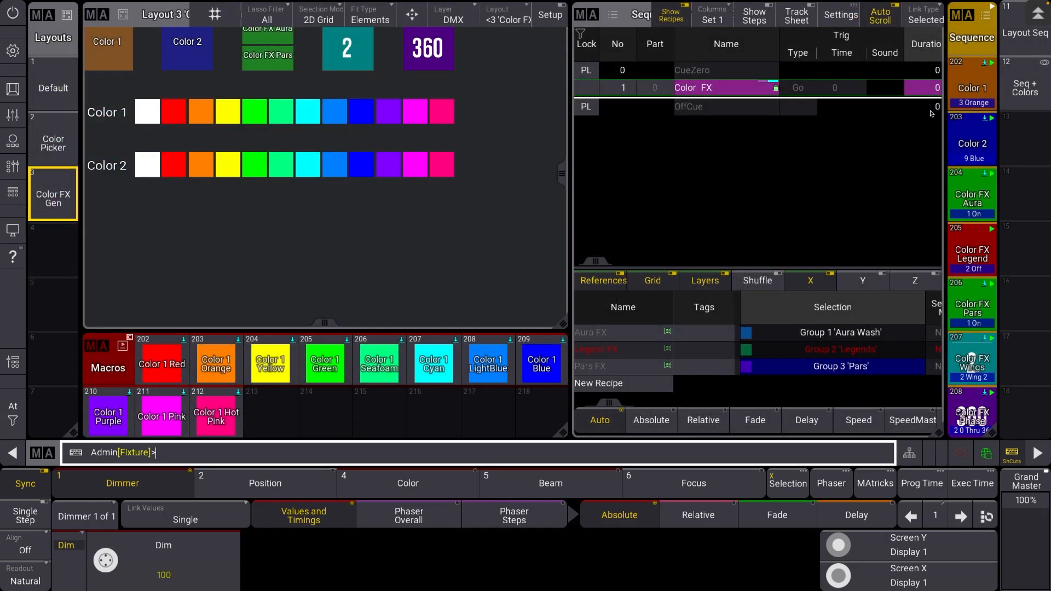
Step the Color 1 sequence to Cyan in the Seq + Colors view and examine the source presets in the color pool
{"action": "left_click", "coordinate": [1024, 83]}
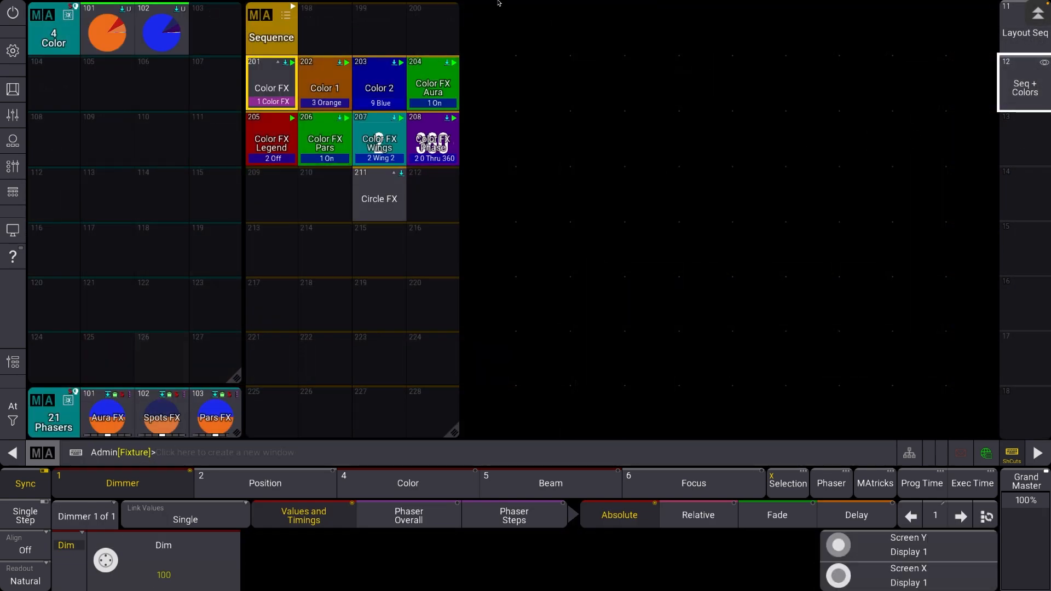
{"action": "left_click", "coordinate": [325, 92]}
{"action": "left_click", "coordinate": [325, 93]}
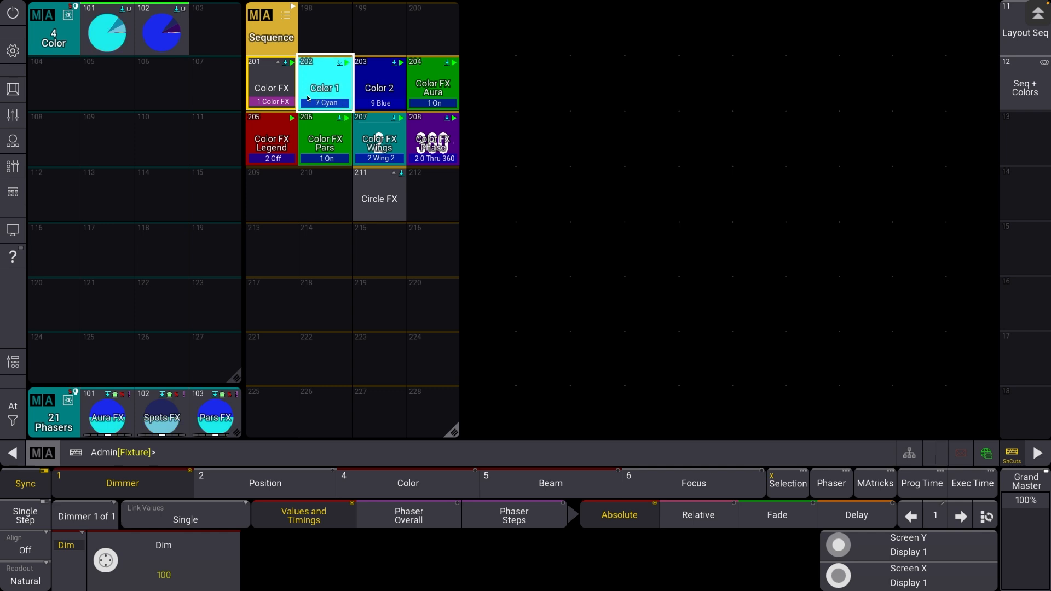
{"action": "left_click_drag", "start_coordinate": [112, 34], "coordinate": [150, 147]}
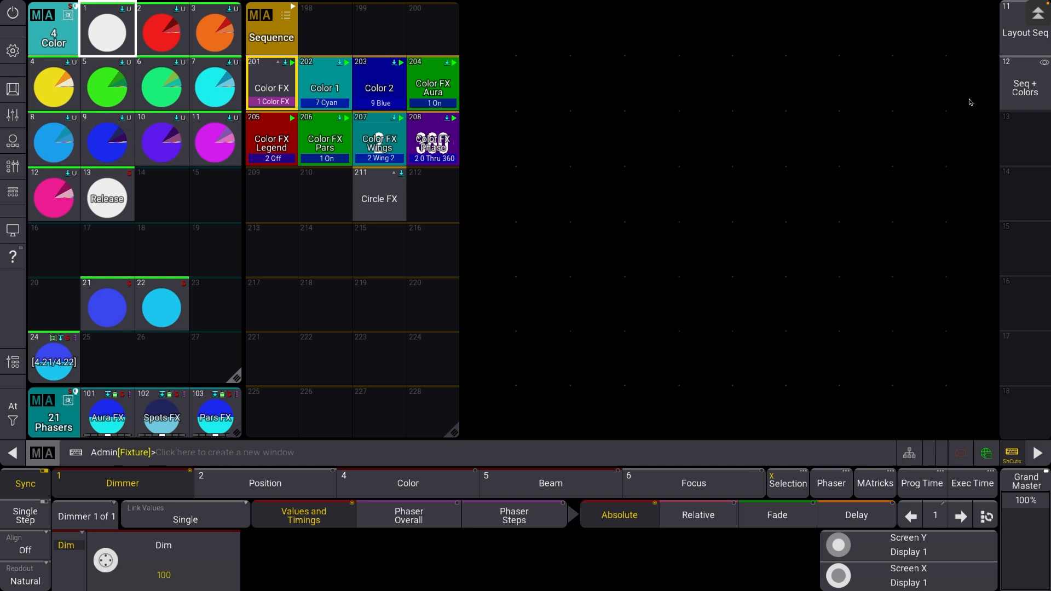
Restore the Seq + Colors view, step the Color 1 sequence to Red, and clear the fixture selection
{"action": "left_click", "coordinate": [1024, 85]}
{"action": "left_click", "coordinate": [330, 88]}
{"action": "left_click", "coordinate": [331, 90]}
{"action": "left_click", "coordinate": [332, 91]}
{"action": "left_click", "coordinate": [333, 91]}
{"action": "left_click", "coordinate": [332, 90]}
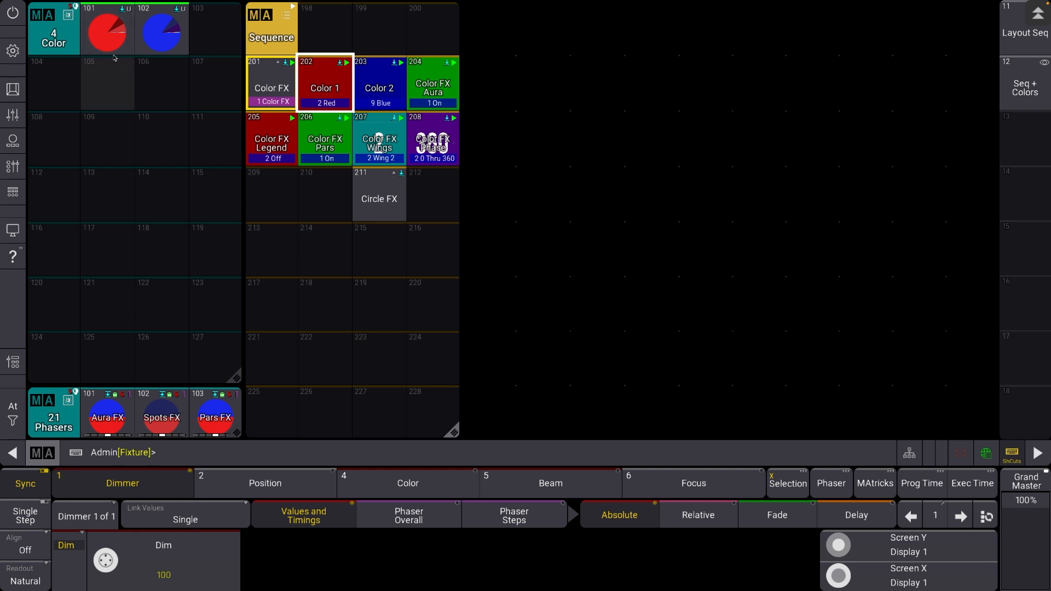
{"action": "key", "text": "Escape"}
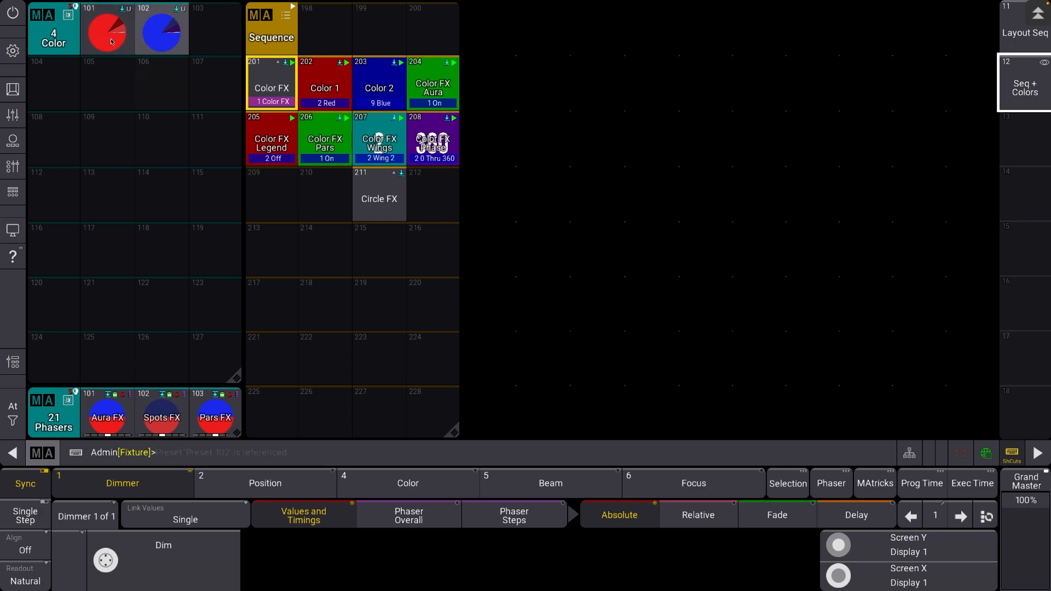
Open phaser preset 101 'Aura FX' for editing, examine its recipe's selection, values and MAtricks columns, and close the editor
{"action": "right_click", "coordinate": [96, 404]}
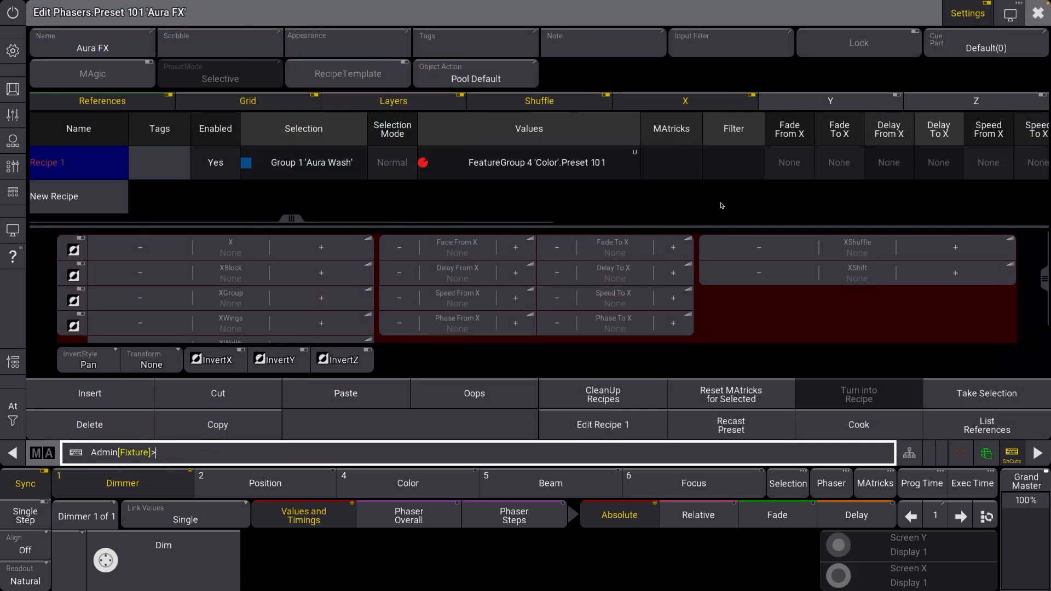
{"action": "left_click_drag", "start_coordinate": [711, 206], "coordinate": [1, 225]}
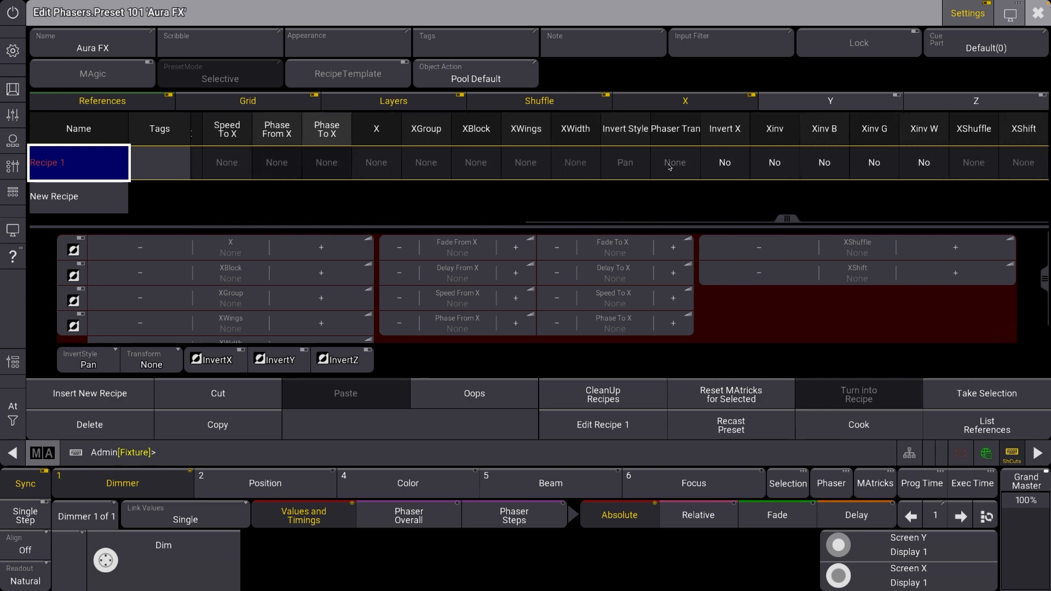
{"action": "left_click_drag", "start_coordinate": [333, 169], "coordinate": [667, 197]}
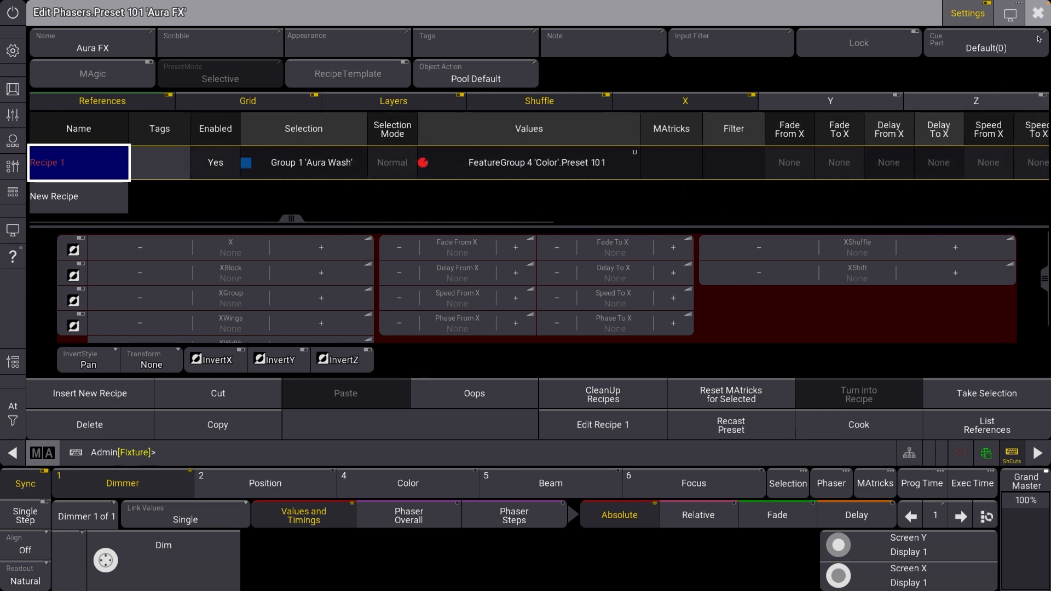
{"action": "left_click", "coordinate": [1038, 13]}
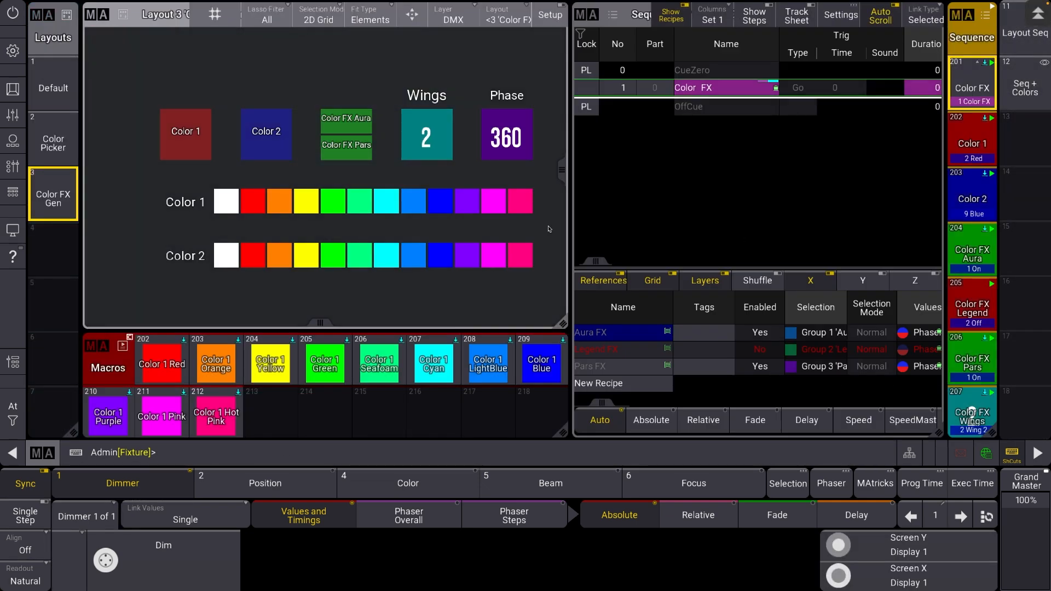
Switch the Color FX Pars effect off in the Color FX Gen layout
{"action": "scroll", "coordinate": [530, 216], "scroll_direction": "down", "scroll_amount": 3}
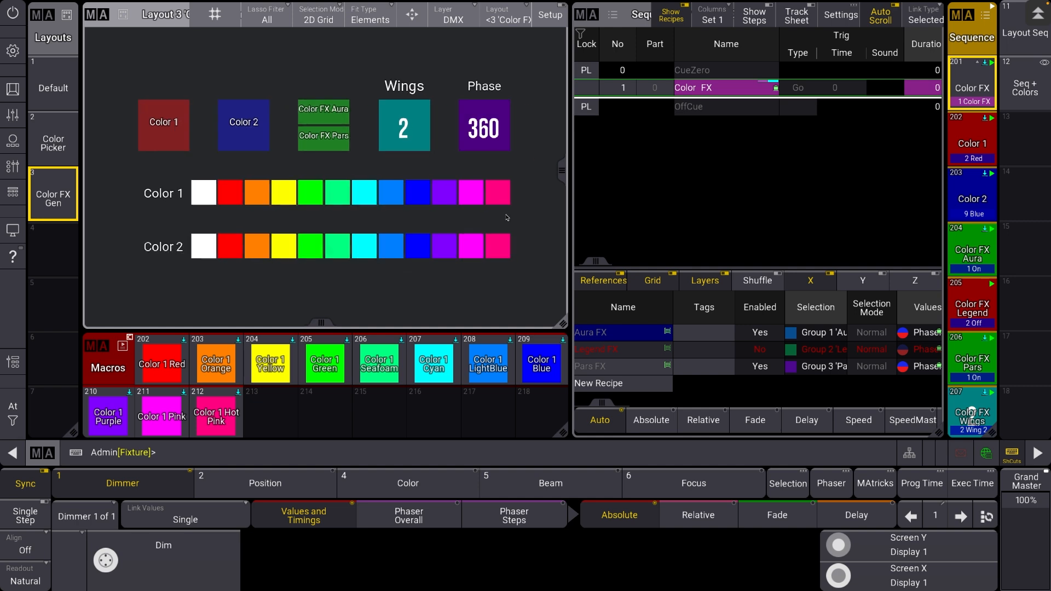
{"action": "left_click", "coordinate": [332, 153]}
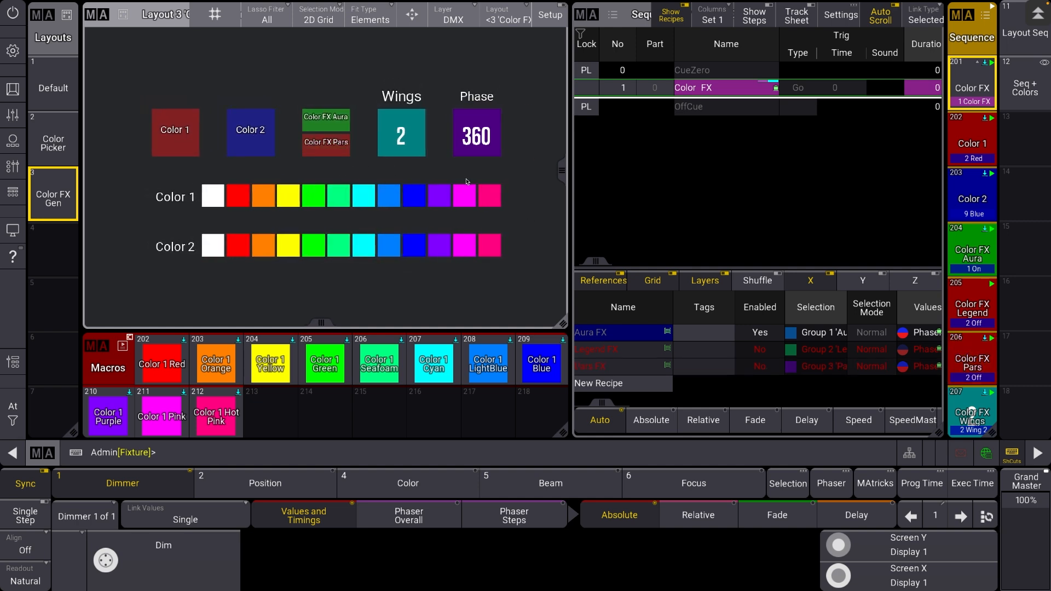